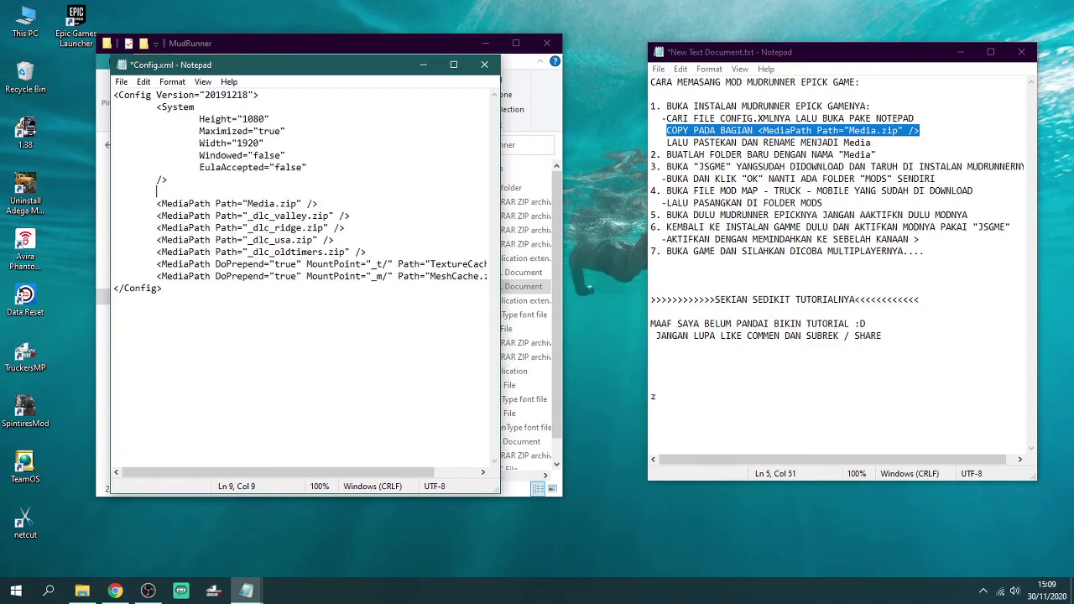
- Add a MediaPath line above the existing Media.zip entry in Config.xml, with its Path set to "Media"
{"action": "type", "text": "<MediaPath Path=\"Media.zip\" />"}
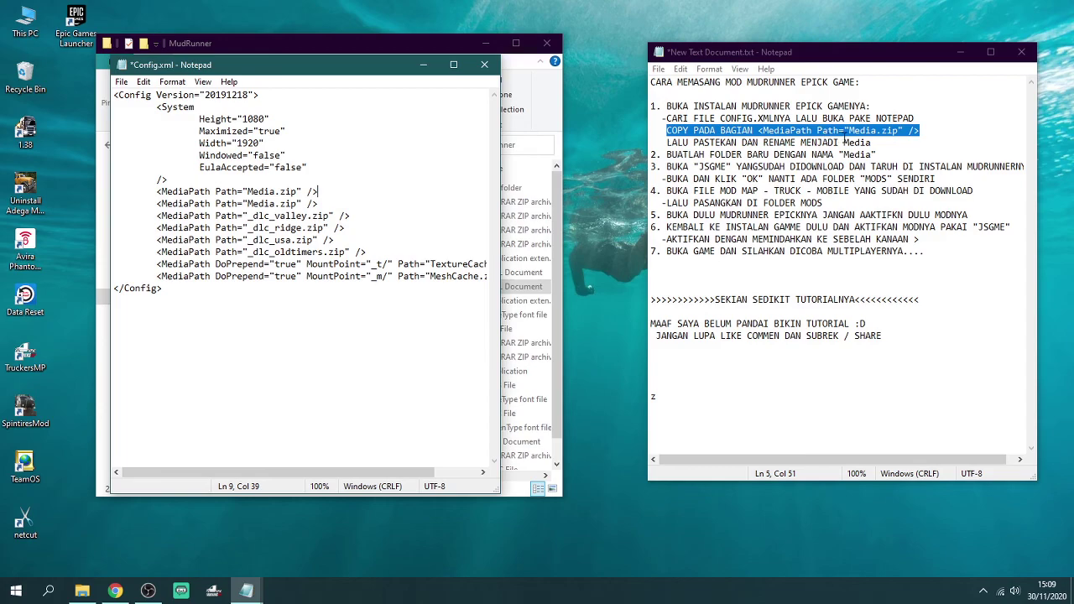
{"action": "left_click", "coordinate": [845, 143]}
{"action": "left_click_drag", "start_coordinate": [670, 144], "coordinate": [869, 142]}
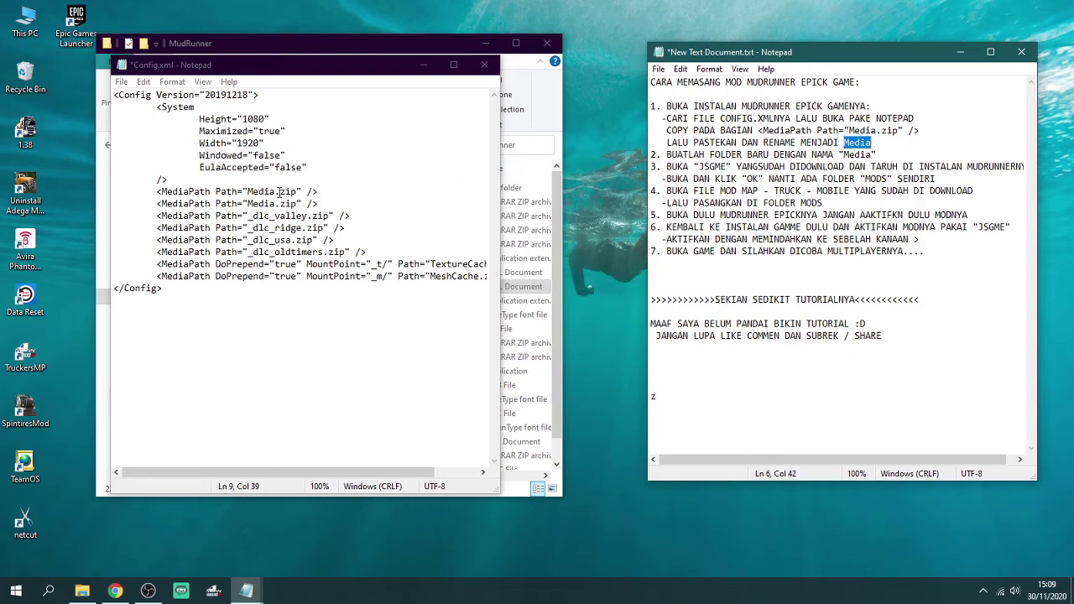
{"action": "left_click_drag", "start_coordinate": [248, 192], "coordinate": [295, 193]}
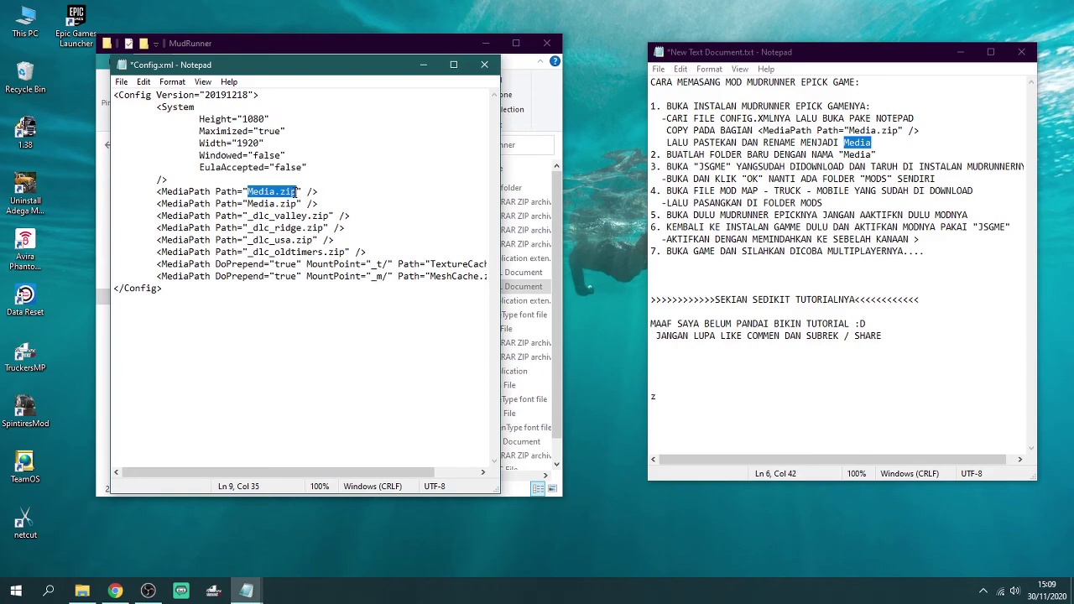
{"action": "type", "text": "m"}
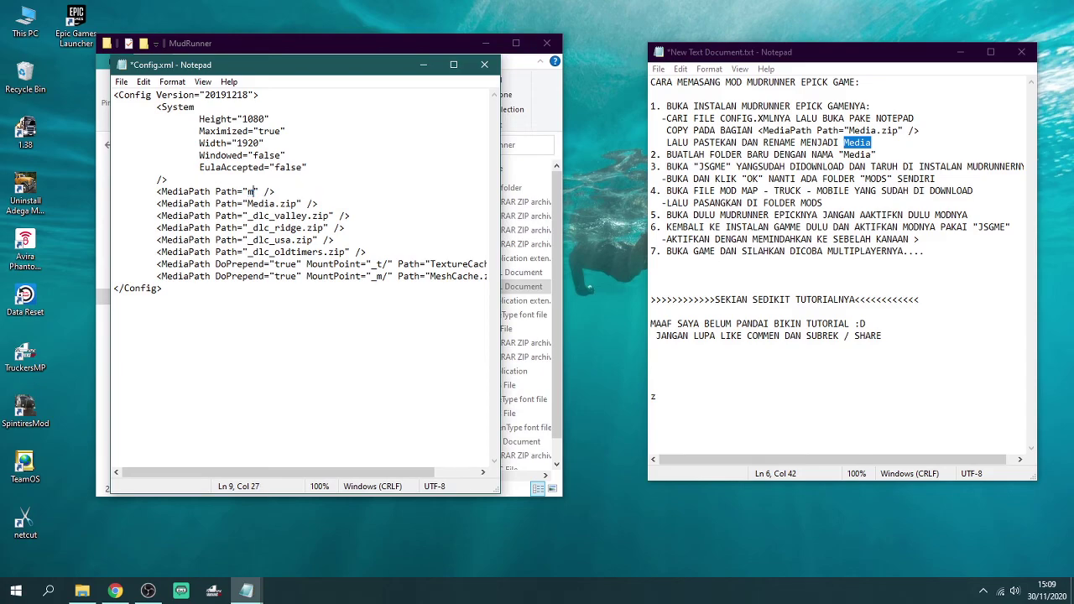
{"action": "type", "text": "Media"}
- Save the edited Config.xml and close it
{"action": "left_click", "coordinate": [121, 82]}
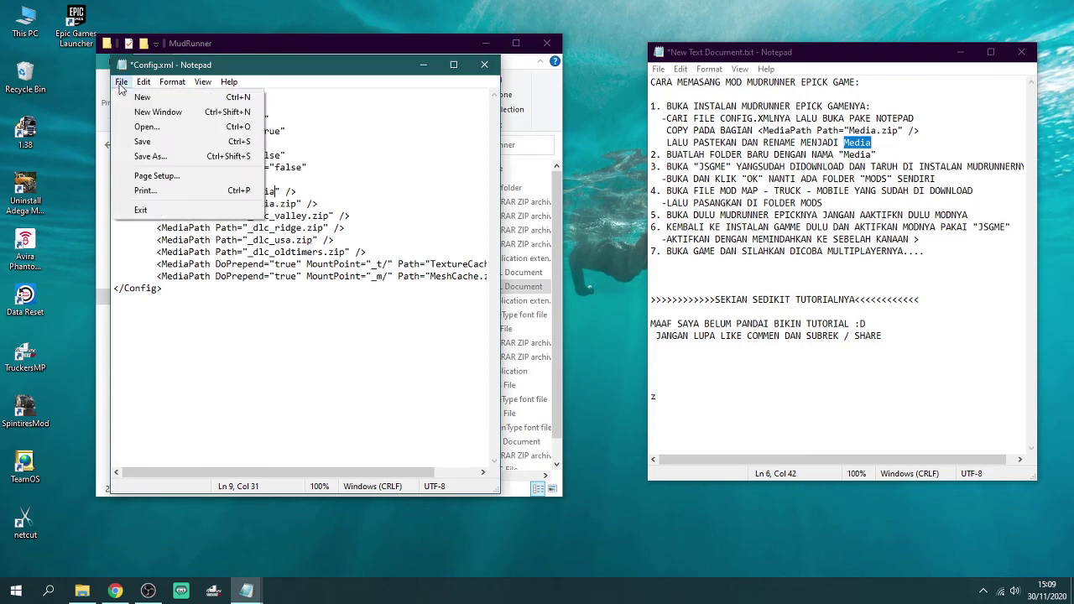
{"action": "left_click", "coordinate": [142, 142]}
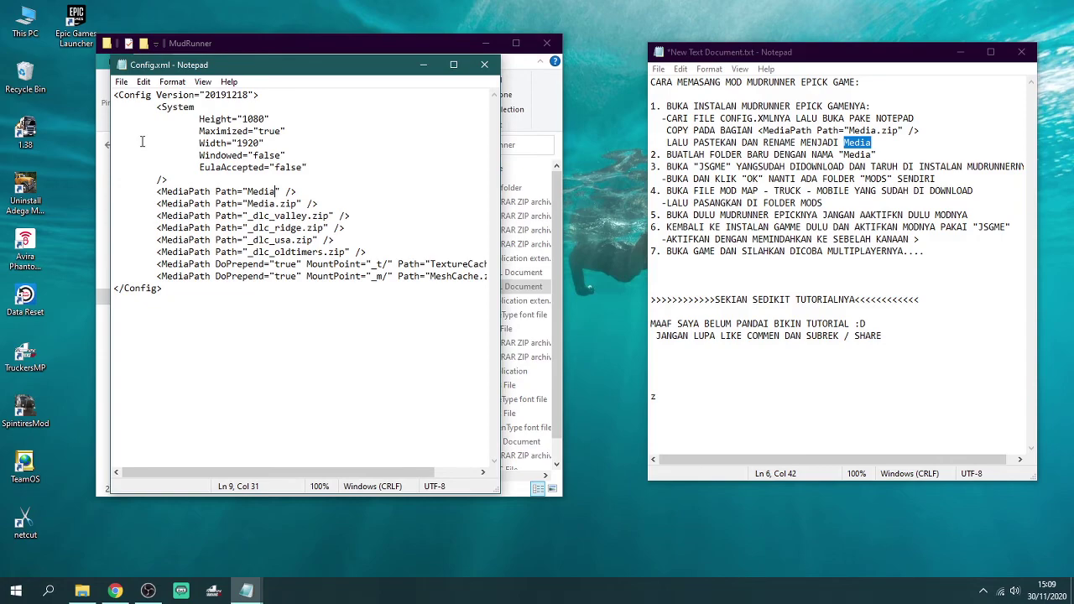
{"action": "left_click", "coordinate": [485, 68]}
- Append "save" to the rename instruction in the notes and highlight instruction 2 about creating the Media folder
{"action": "left_click", "coordinate": [885, 144]}
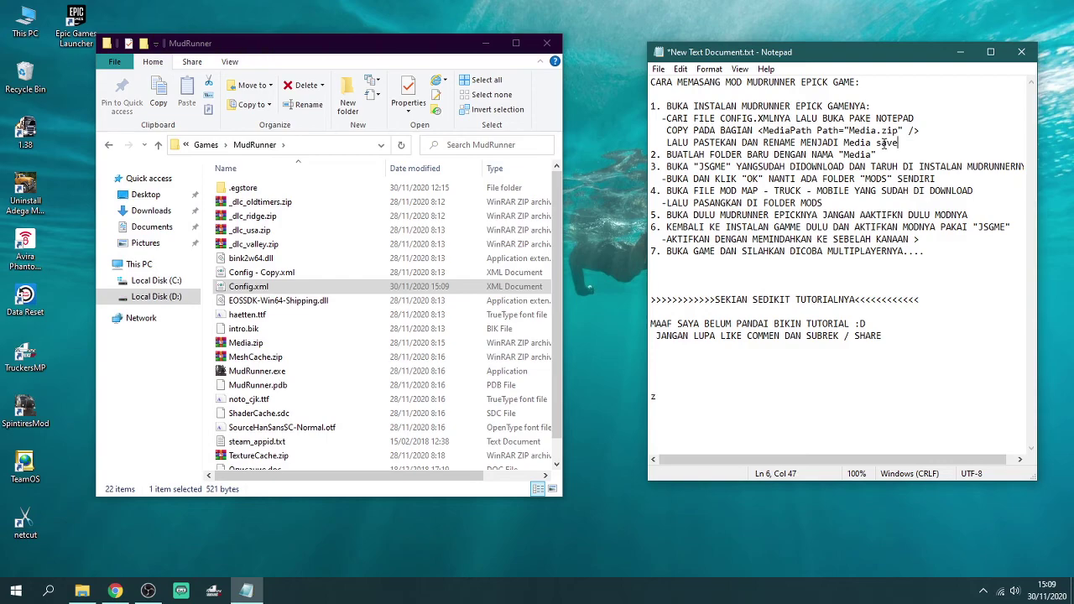
{"action": "left_click_drag", "start_coordinate": [875, 143], "coordinate": [907, 143]}
{"action": "left_click_drag", "start_coordinate": [669, 154], "coordinate": [877, 155]}
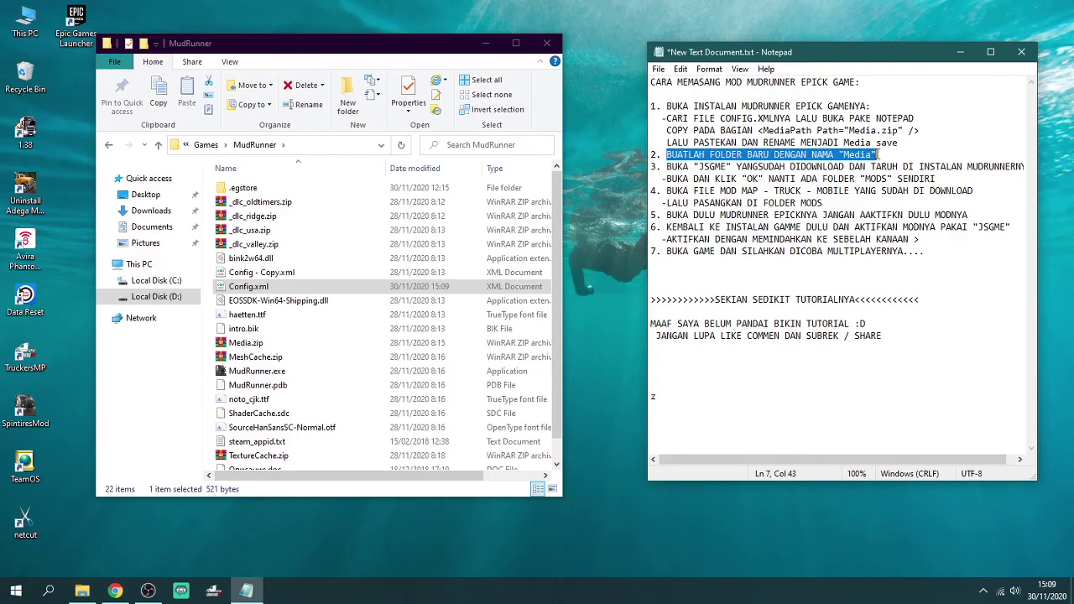
- Create a new folder named Media in the MudRunner installation folder
{"action": "left_click", "coordinate": [206, 242]}
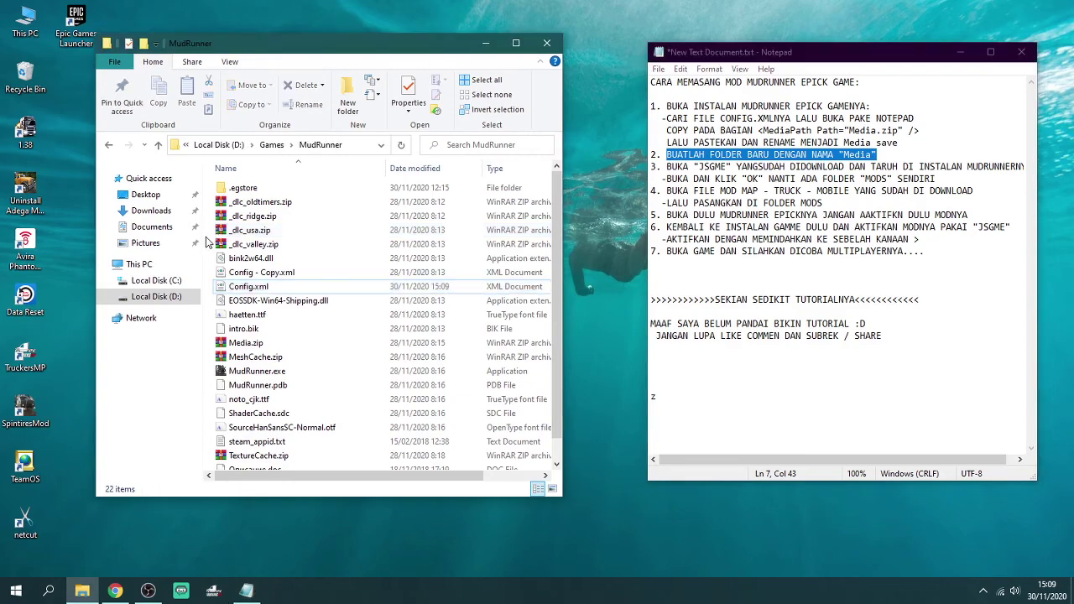
{"action": "right_click", "coordinate": [206, 242]}
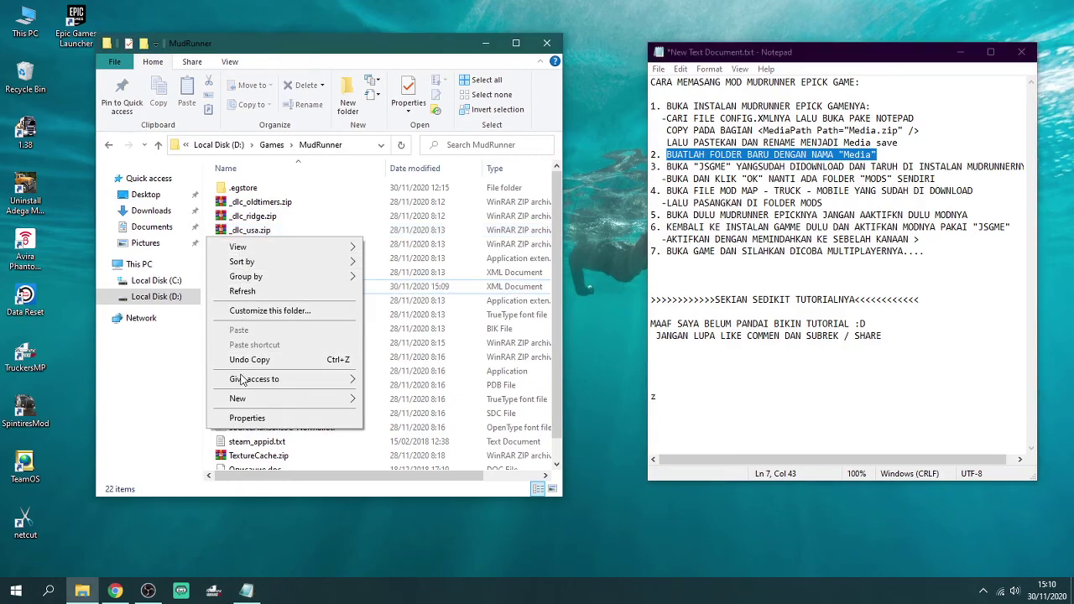
{"action": "mouse_move", "coordinate": [240, 400]}
{"action": "left_click", "coordinate": [406, 400]}
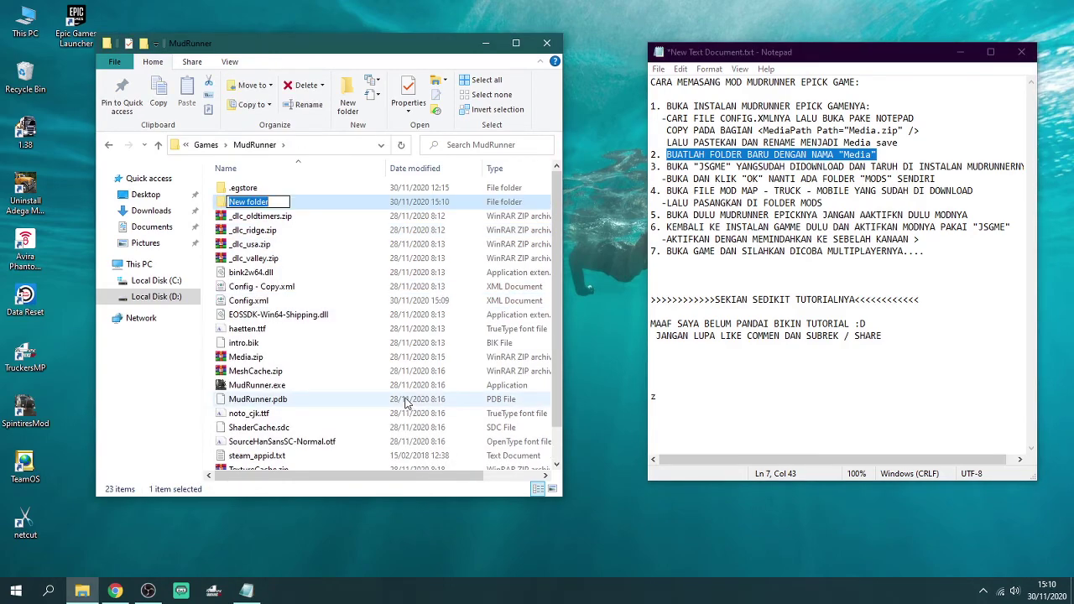
{"action": "type", "text": "Medi"}
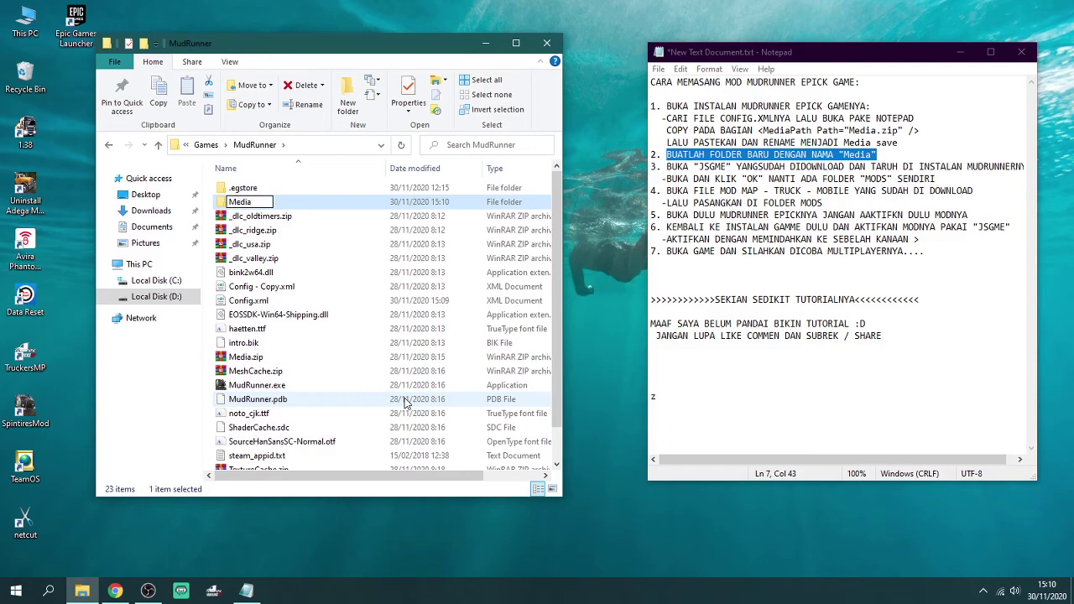
{"action": "type", "text": "a"}
{"action": "key", "text": "Return"}
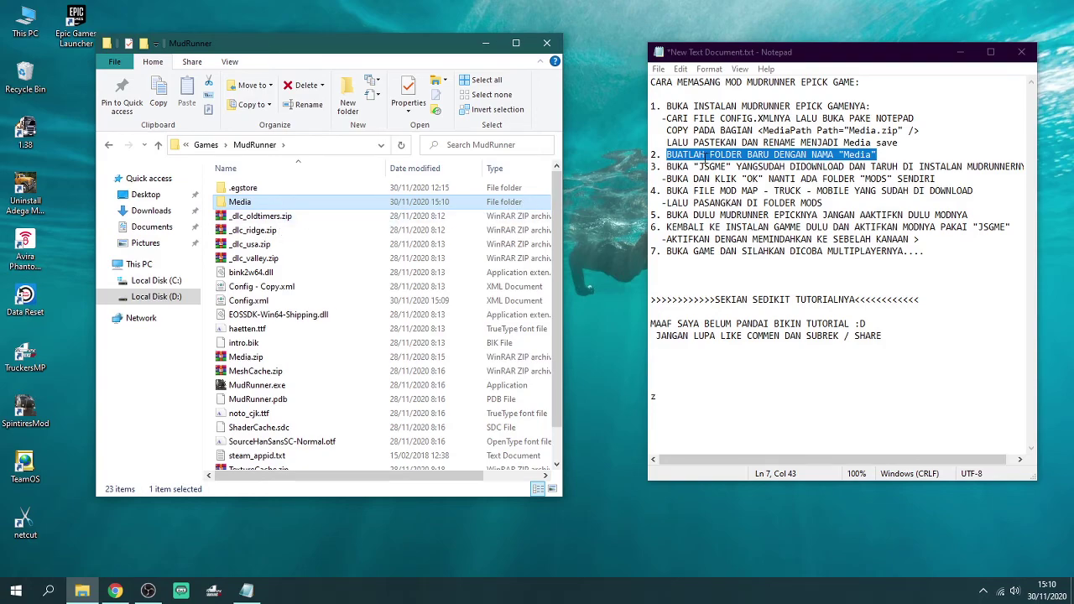
- Highlight the JSGME instruction in the notes, open the JSGME archive from Downloads > Compressed, and select JSGME.exe
{"action": "left_click_drag", "start_coordinate": [667, 166], "coordinate": [1030, 167]}
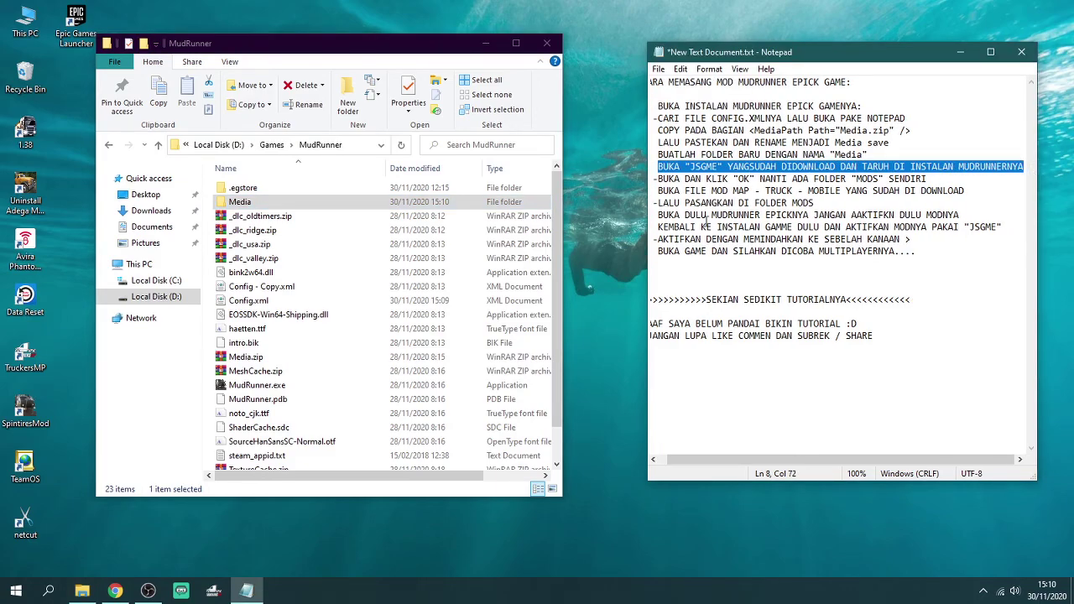
{"action": "left_click", "coordinate": [151, 211]}
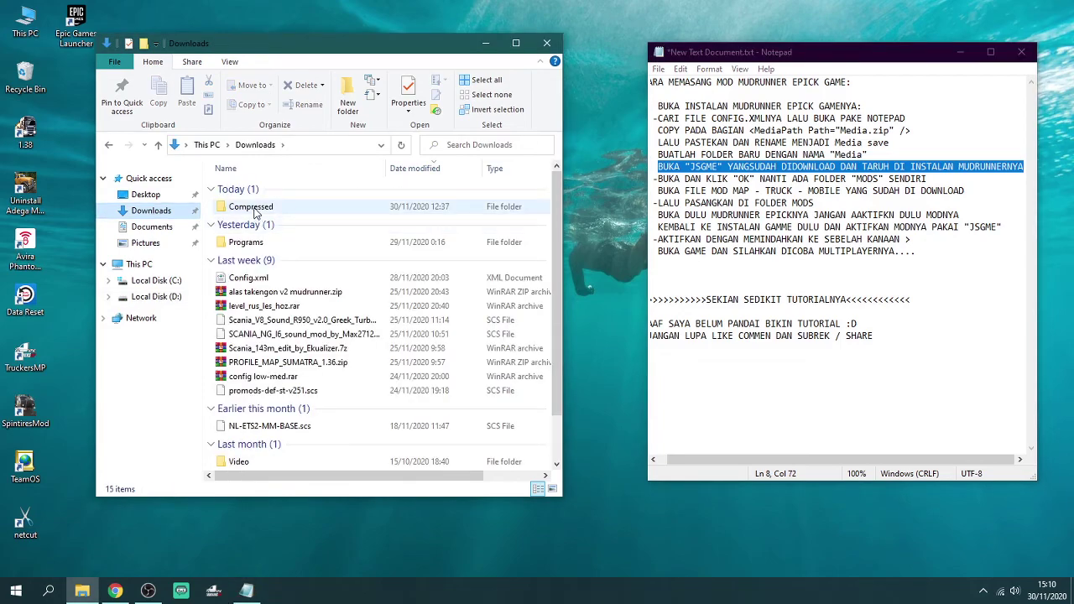
{"action": "double_click", "coordinate": [252, 207]}
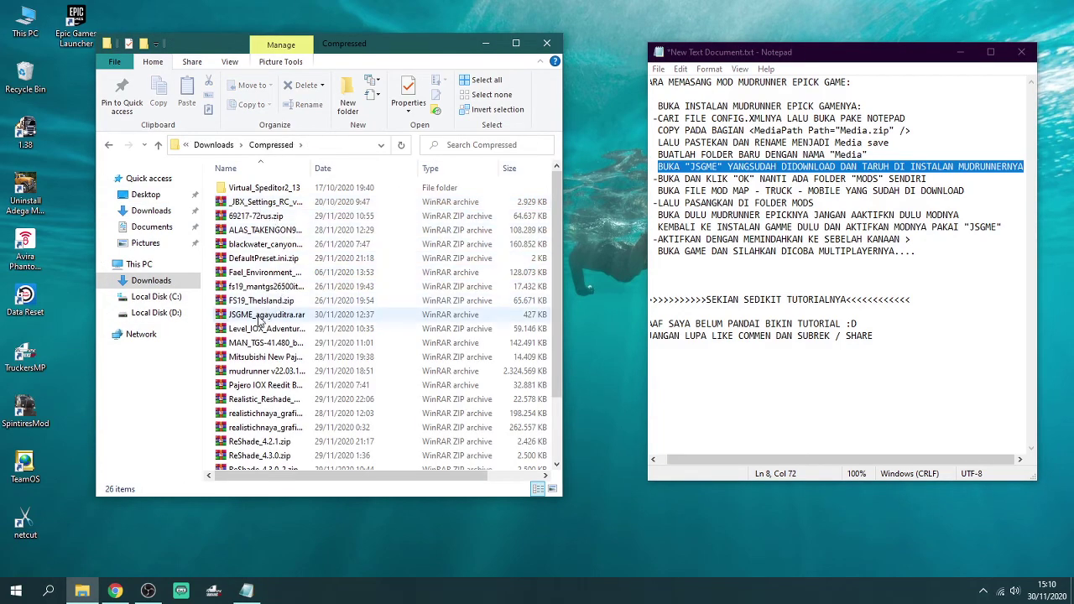
{"action": "double_click", "coordinate": [260, 316]}
{"action": "left_click_drag", "start_coordinate": [803, 152], "coordinate": [770, 117]}
{"action": "left_click", "coordinate": [637, 238]}
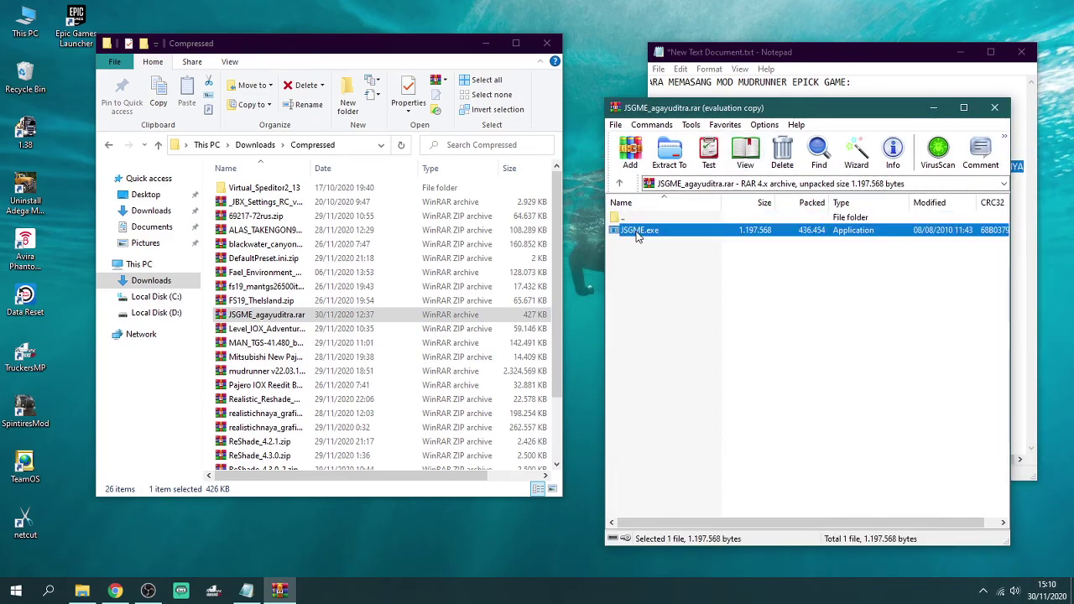
- Extract JSGME.exe from the archive into the MudRunner folder under Games on Local Disk (D:), and close the archive
{"action": "left_click", "coordinate": [168, 313]}
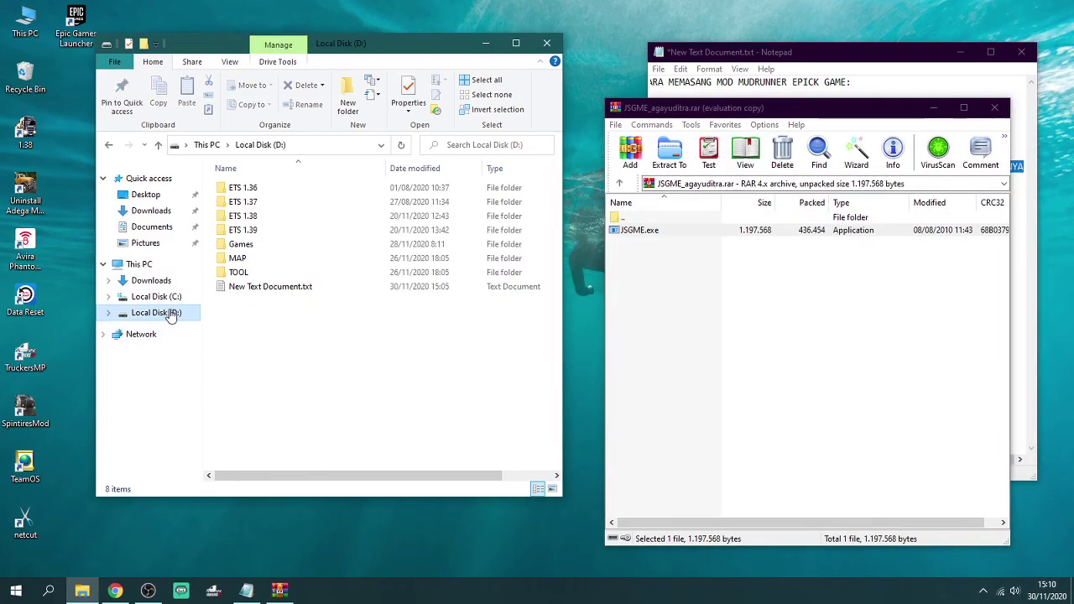
{"action": "double_click", "coordinate": [247, 244]}
{"action": "double_click", "coordinate": [252, 215]}
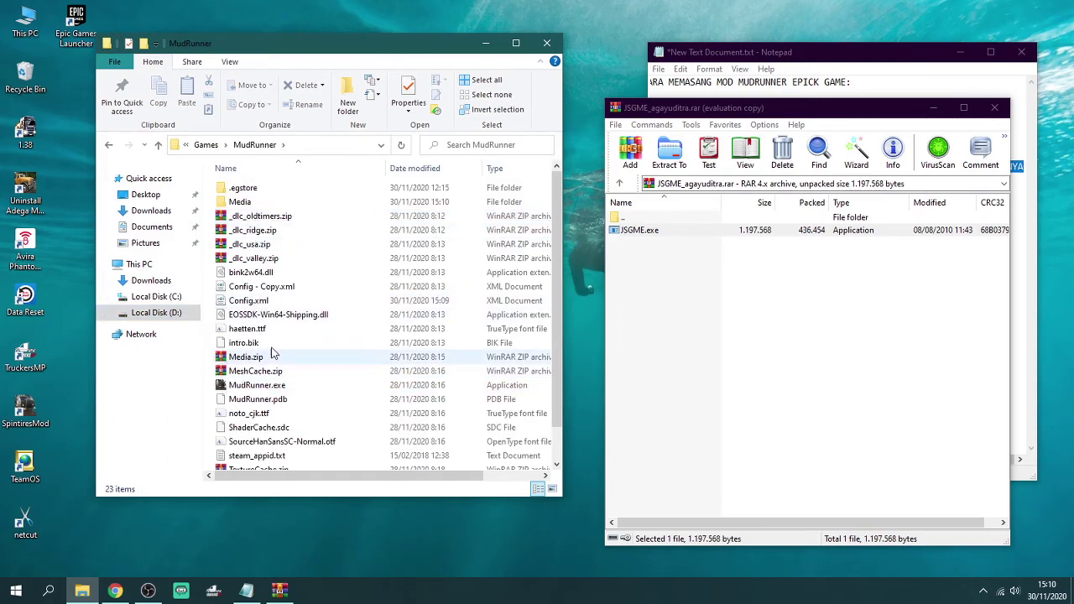
{"action": "left_click_drag", "start_coordinate": [641, 229], "coordinate": [214, 337]}
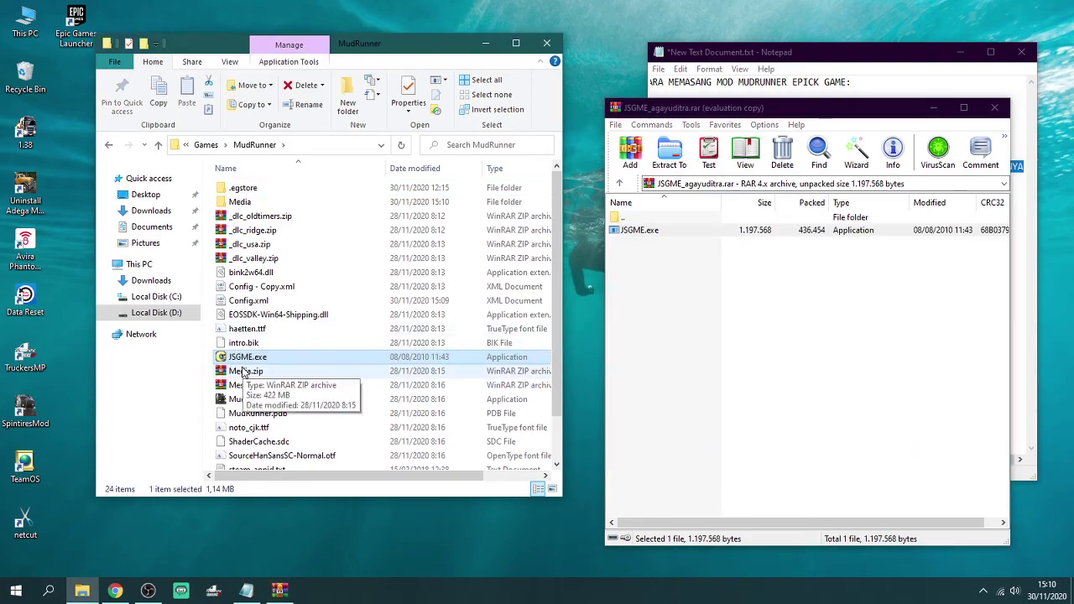
{"action": "left_click", "coordinate": [993, 110]}
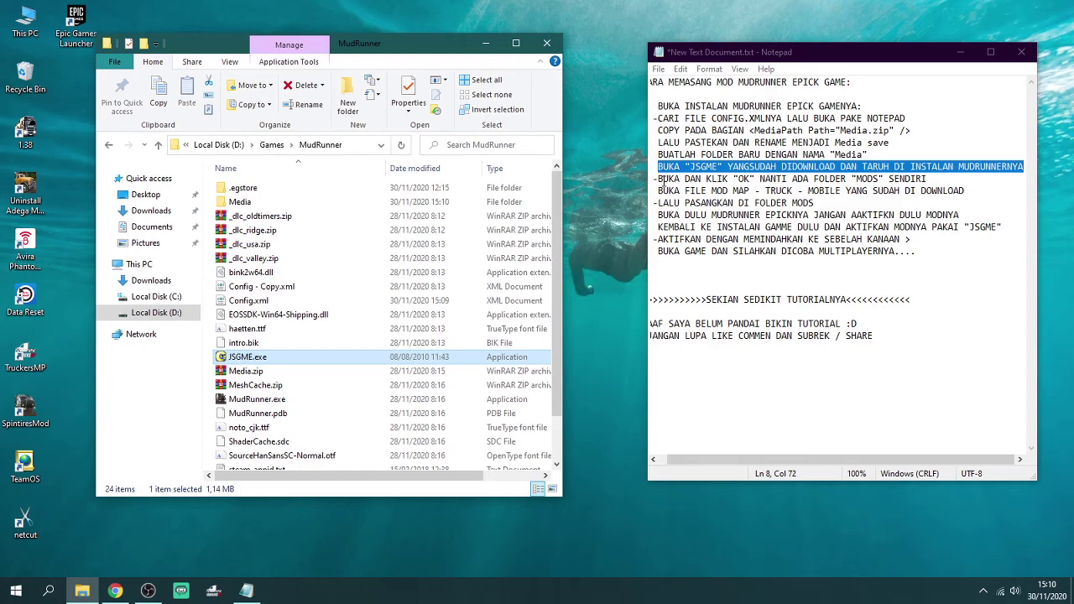
- Run JSGME.exe from the MudRunner folder and accept MODS as the mods folder name
{"action": "left_click_drag", "start_coordinate": [657, 179], "coordinate": [931, 182]}
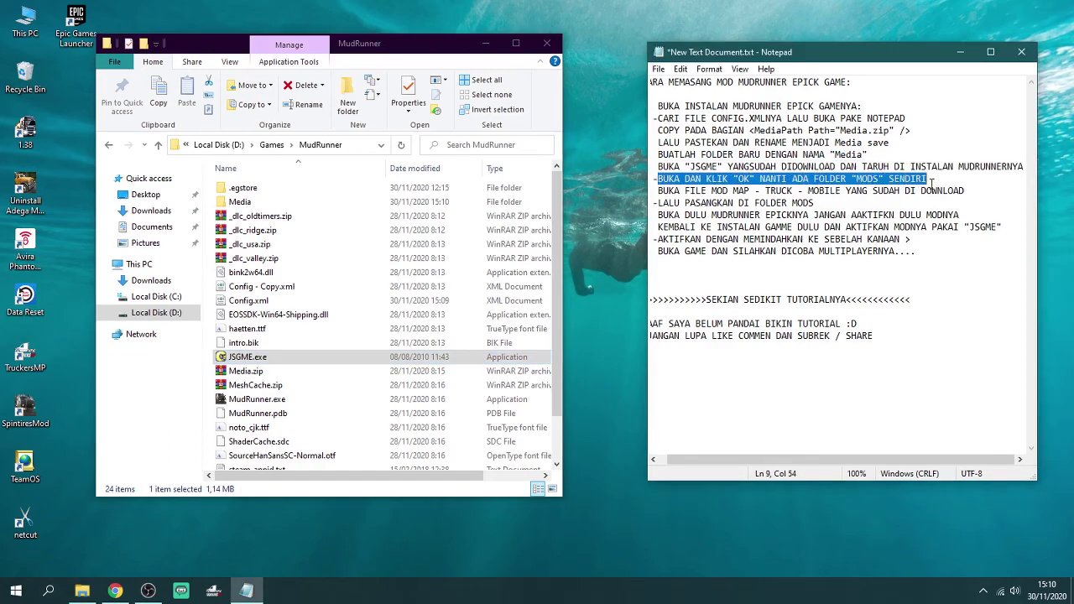
{"action": "left_click", "coordinate": [243, 359]}
{"action": "double_click", "coordinate": [245, 359]}
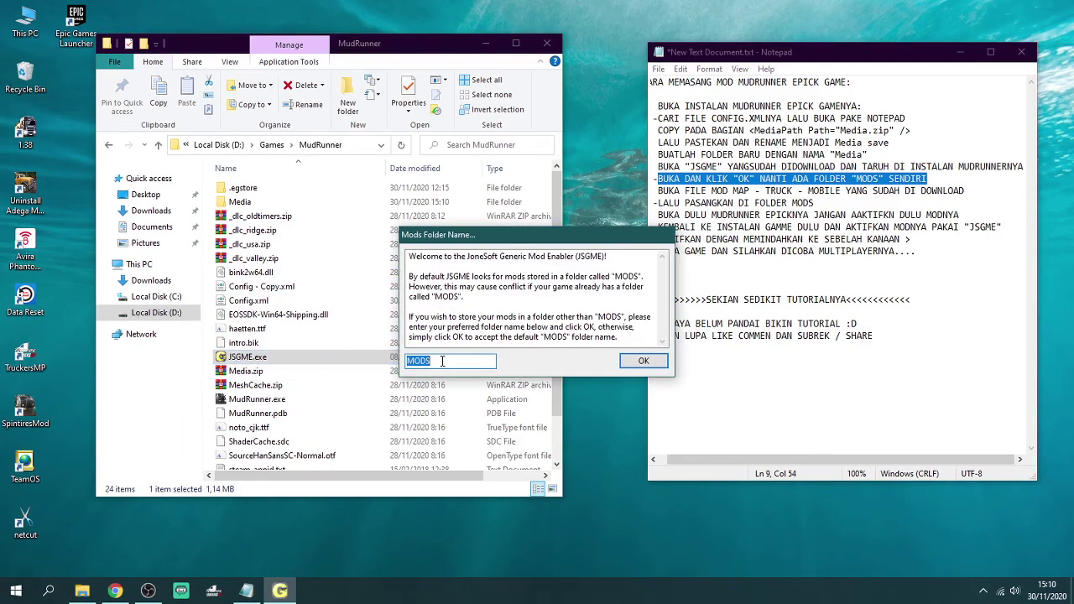
{"action": "left_click", "coordinate": [643, 361]}
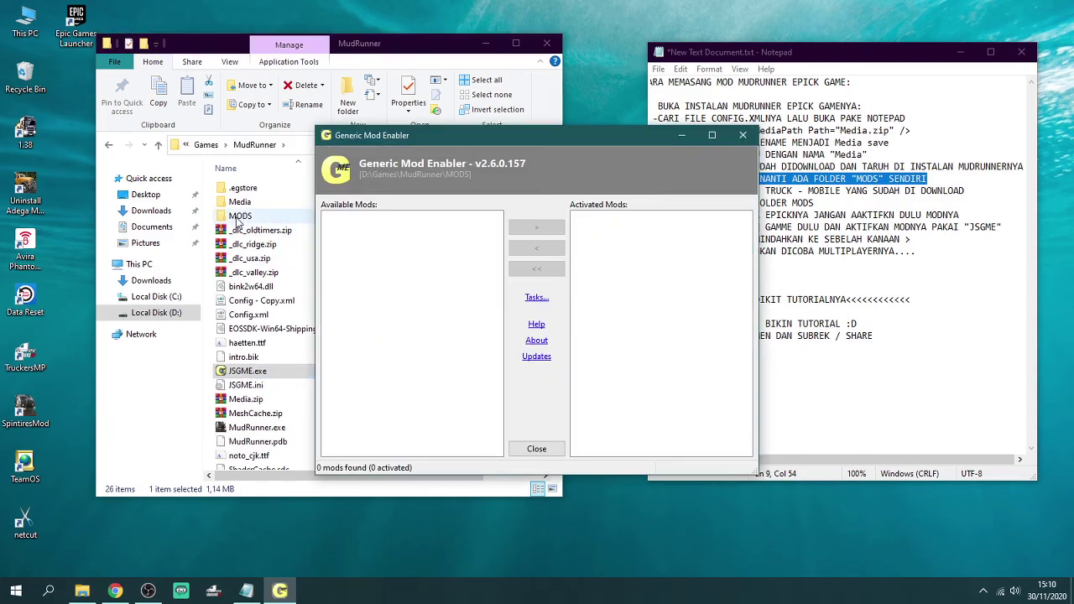
- Check the MODS folder in the MudRunner directory and close Generic Mod Enabler
{"action": "left_click", "coordinate": [238, 220]}
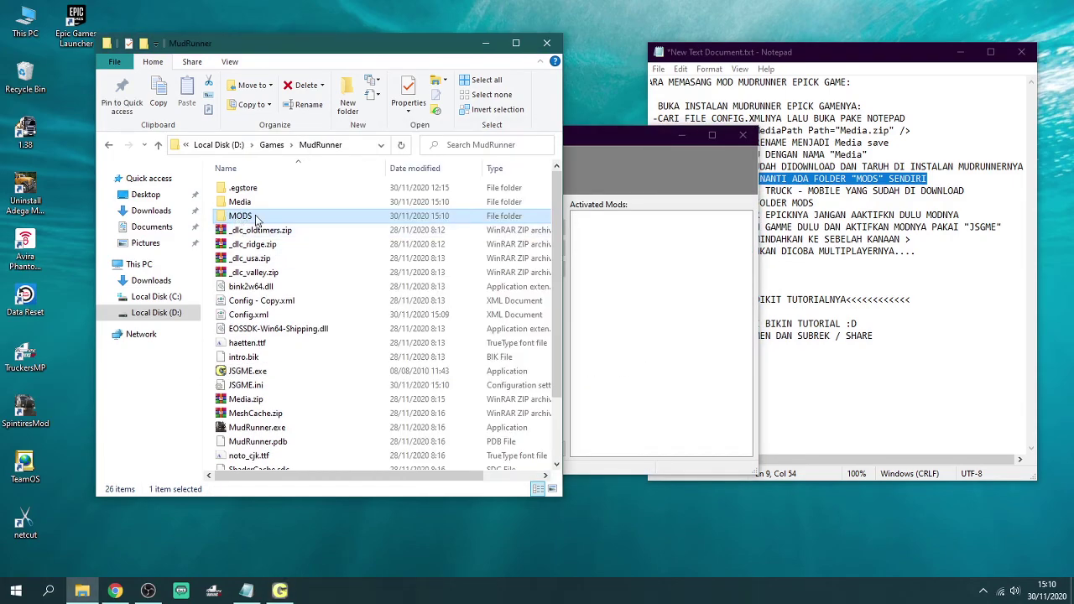
{"action": "left_click", "coordinate": [659, 320]}
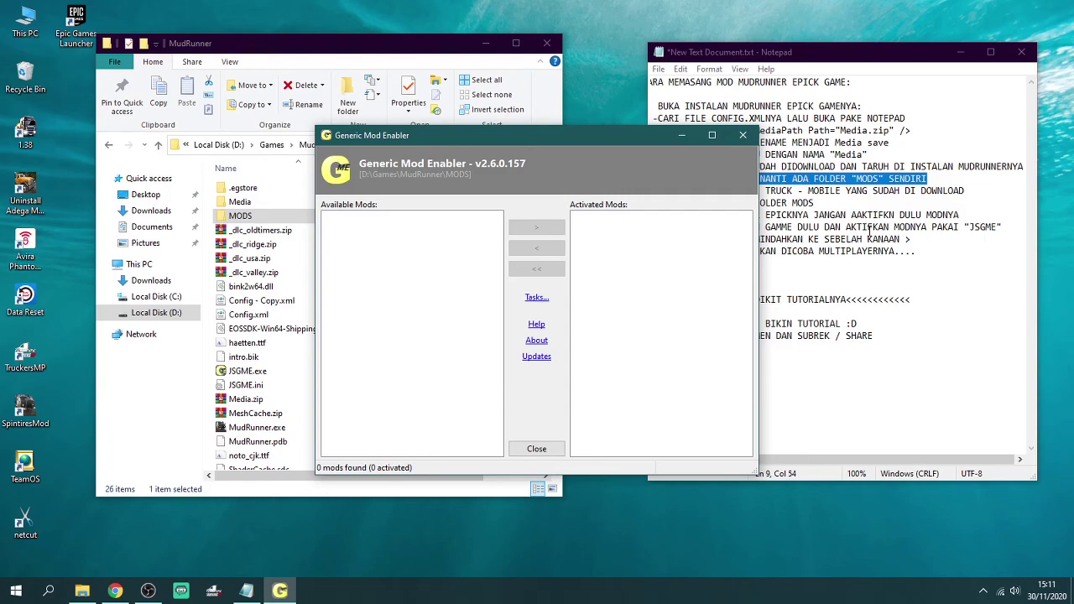
{"action": "left_click", "coordinate": [547, 450]}
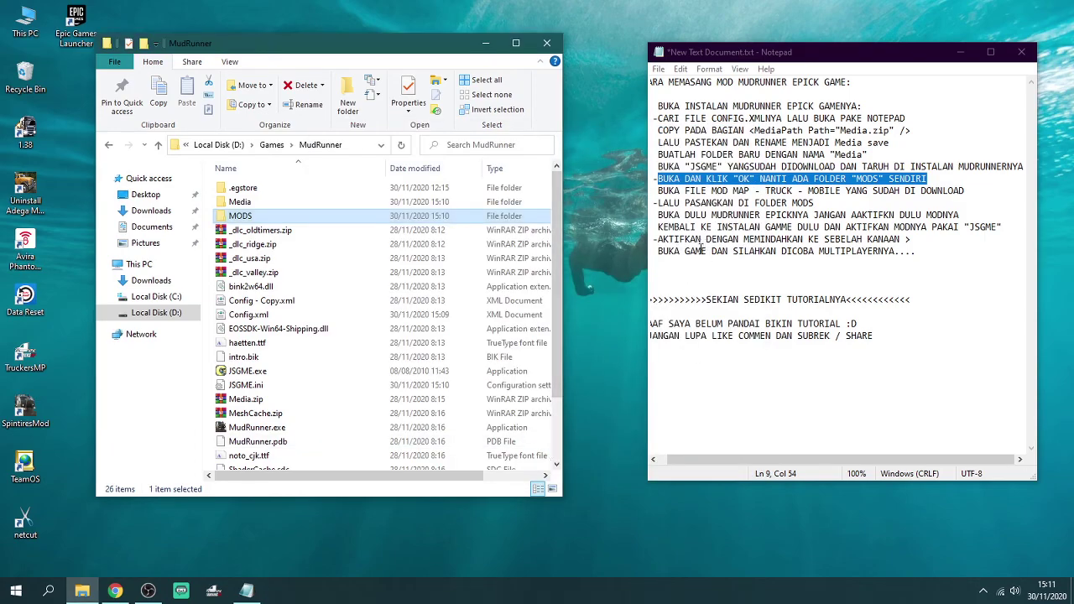
- Highlight the instruction about opening the downloaded mods, and open ALAS_TAKENGON9520.zip from Downloads > Compressed
{"action": "left_click_drag", "start_coordinate": [658, 190], "coordinate": [965, 190]}
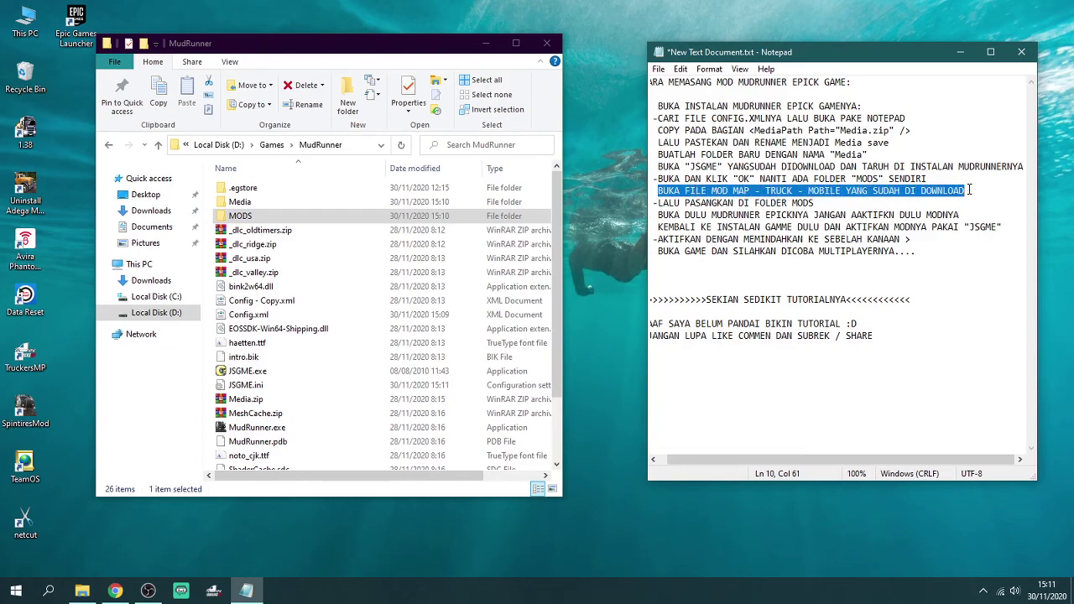
{"action": "left_click", "coordinate": [151, 212]}
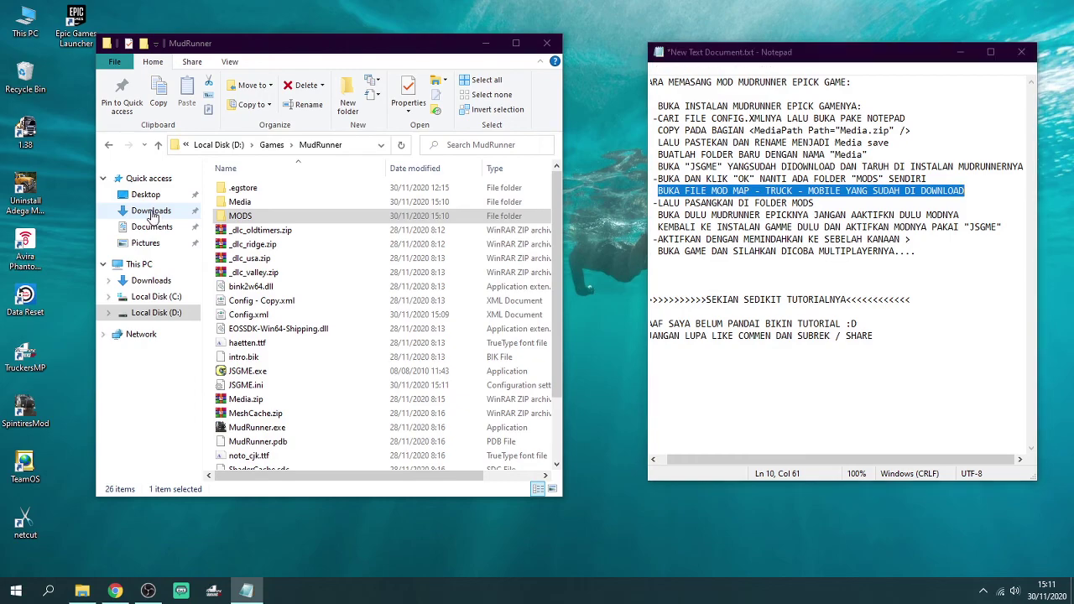
{"action": "double_click", "coordinate": [257, 210]}
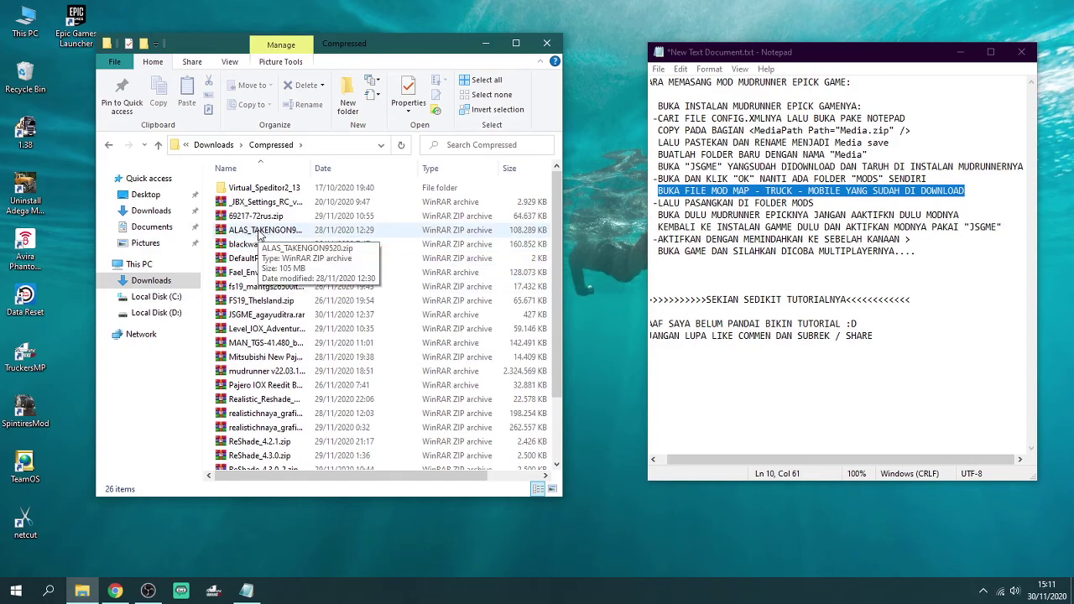
{"action": "double_click", "coordinate": [258, 231]}
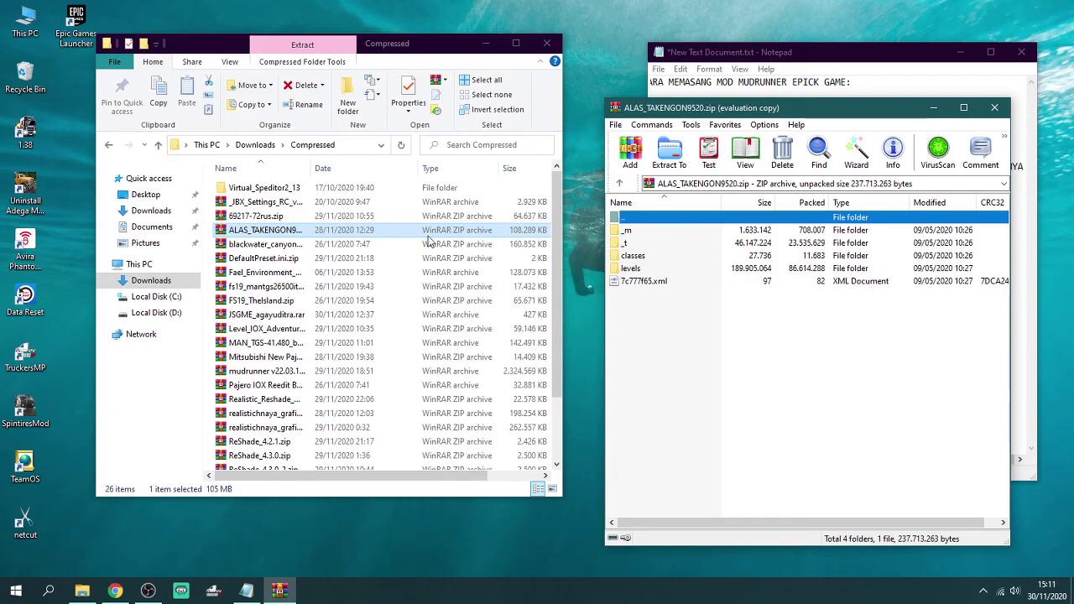
- Copy the archive's name, ALAS_TAKENGON9520, without its .zip extension
{"action": "left_click", "coordinate": [735, 183]}
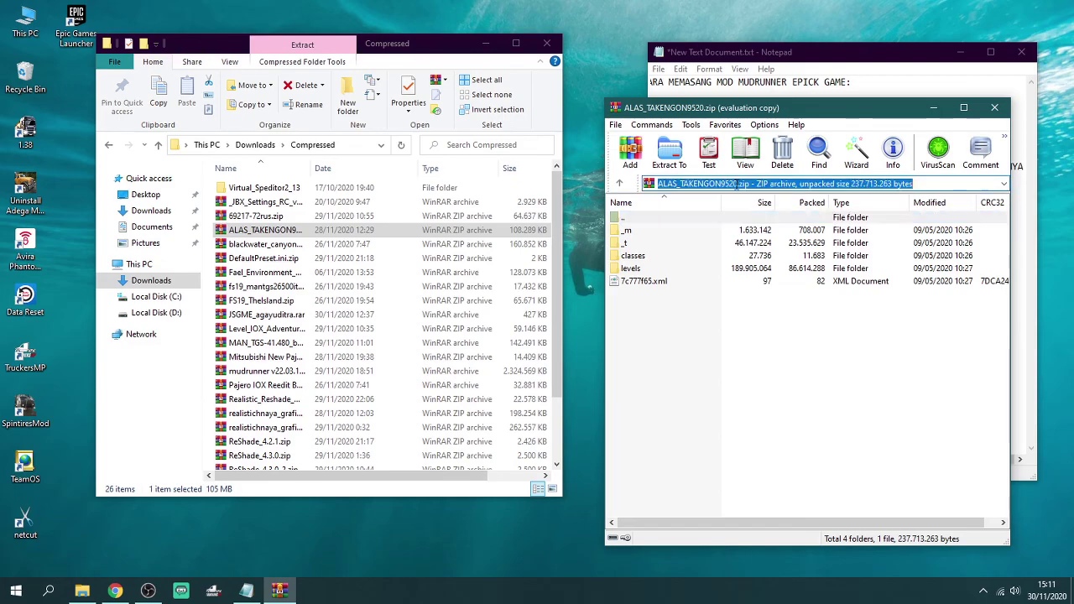
{"action": "left_click_drag", "start_coordinate": [738, 184], "coordinate": [662, 195]}
{"action": "right_click", "coordinate": [679, 187]}
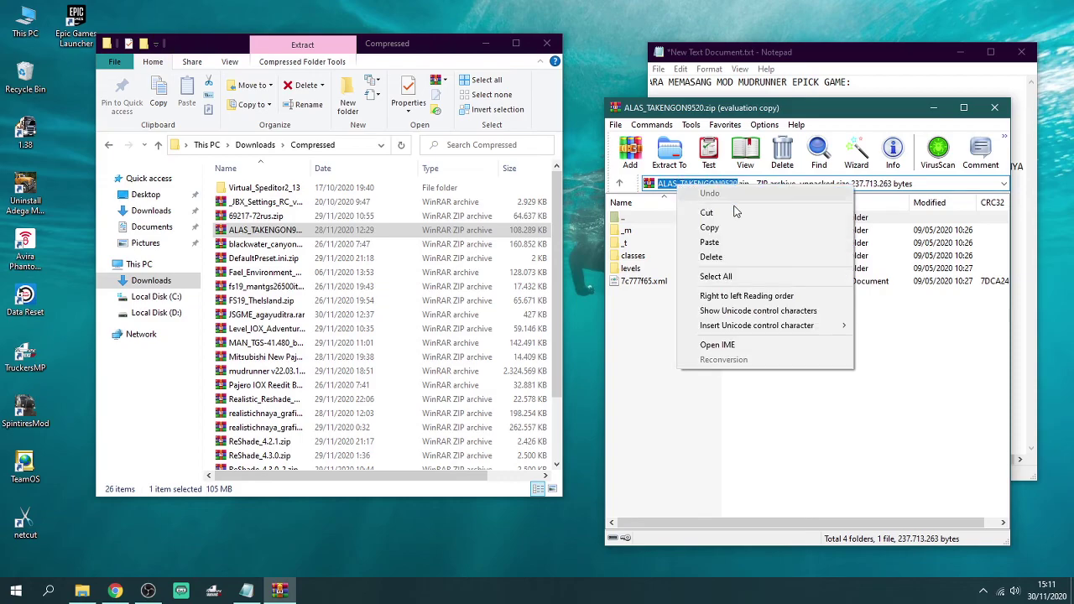
{"action": "left_click", "coordinate": [724, 226]}
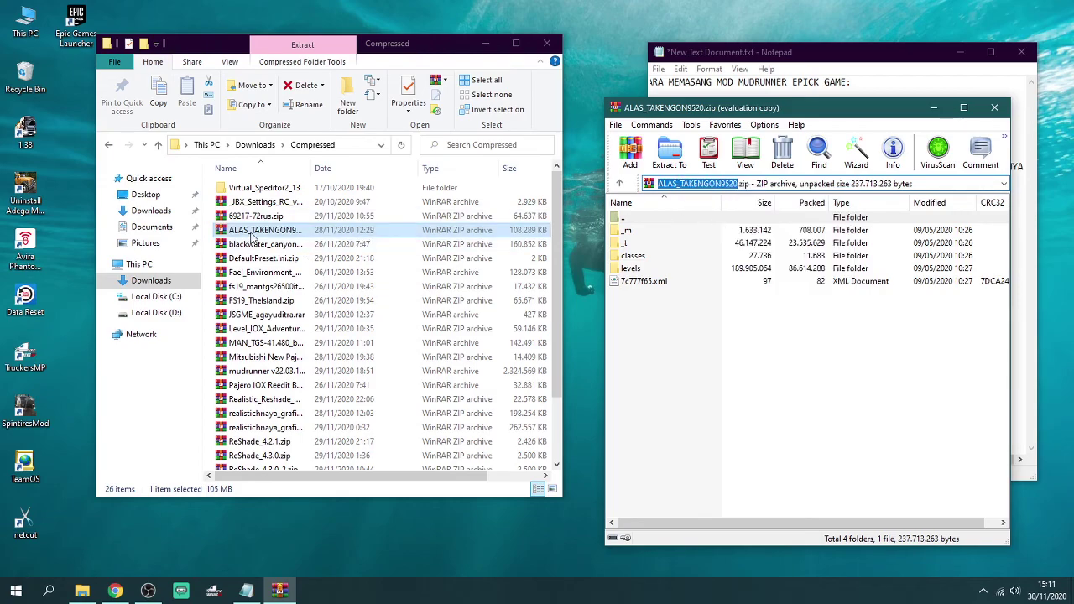
- Create a folder named Media in the MODS folder under Local Disk (D:) > Games > MudRunner
{"action": "left_click", "coordinate": [176, 312]}
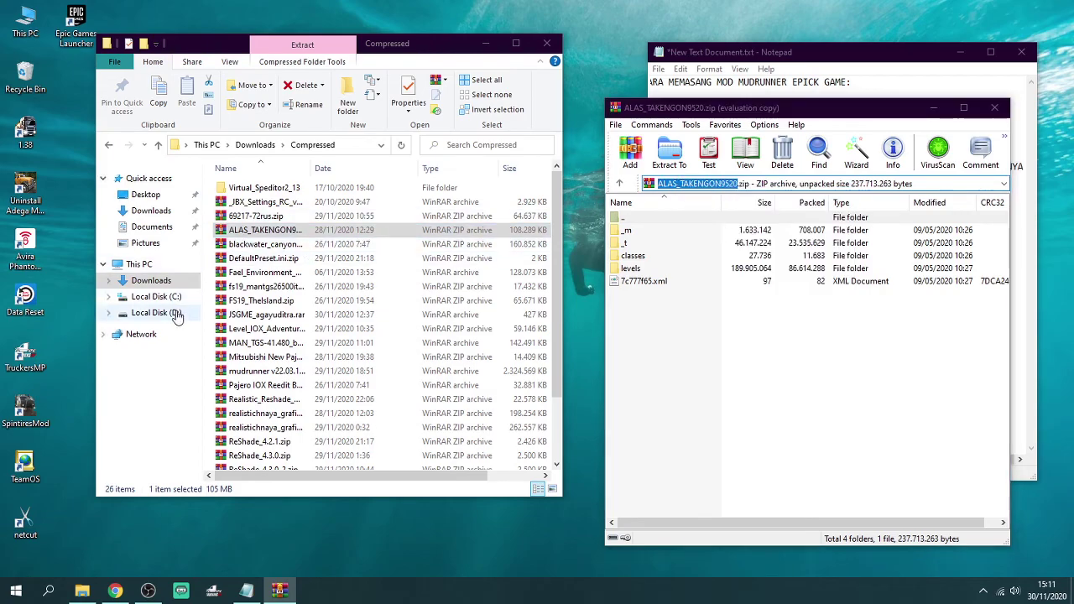
{"action": "double_click", "coordinate": [241, 244]}
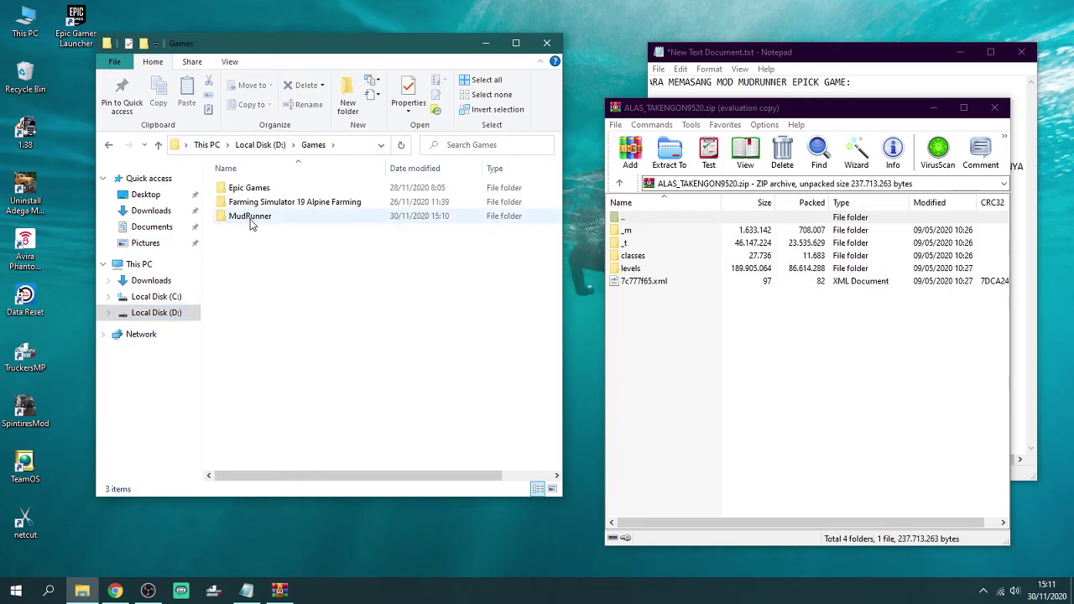
{"action": "double_click", "coordinate": [250, 216]}
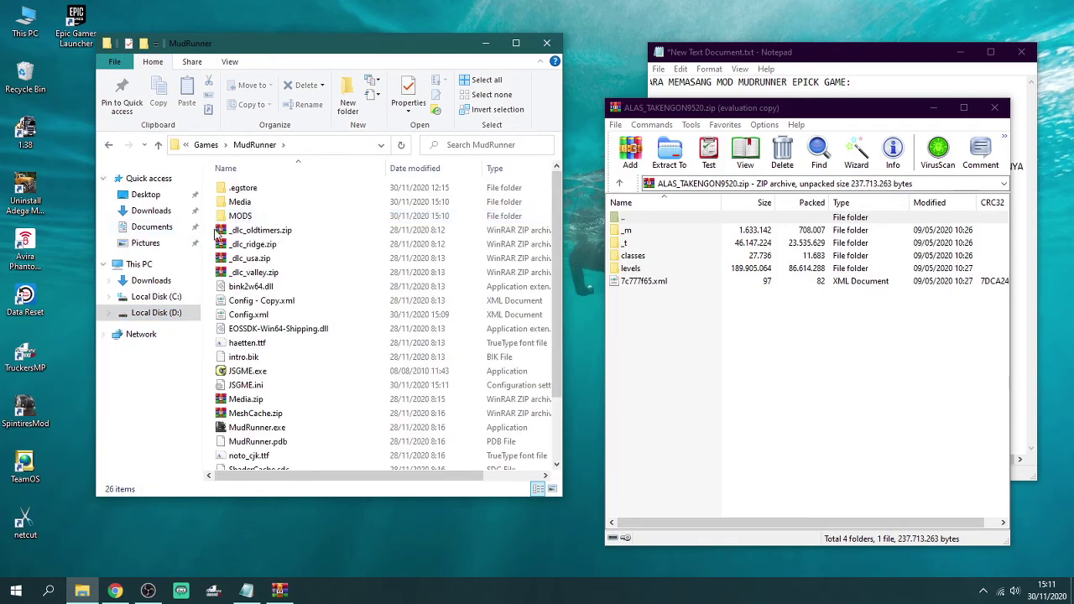
{"action": "double_click", "coordinate": [248, 216]}
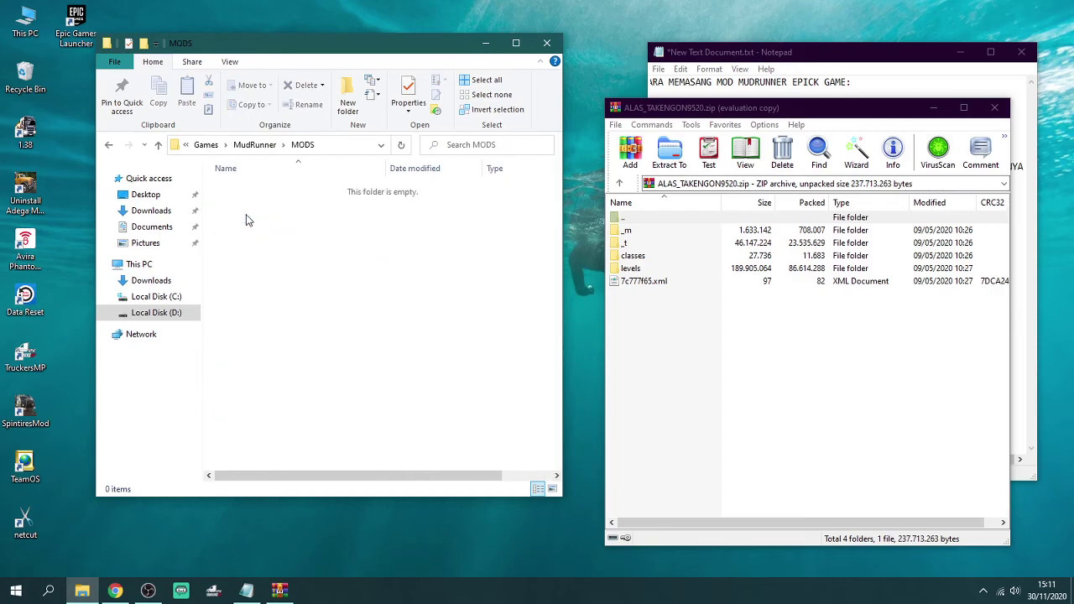
{"action": "right_click", "coordinate": [280, 242]}
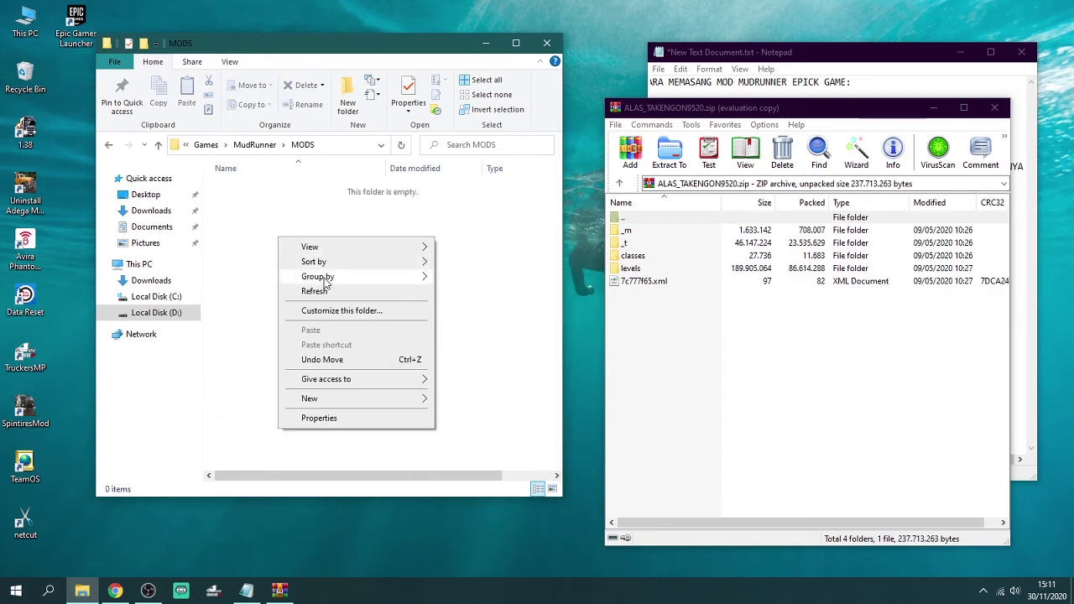
{"action": "mouse_move", "coordinate": [430, 398]}
{"action": "left_click", "coordinate": [470, 400]}
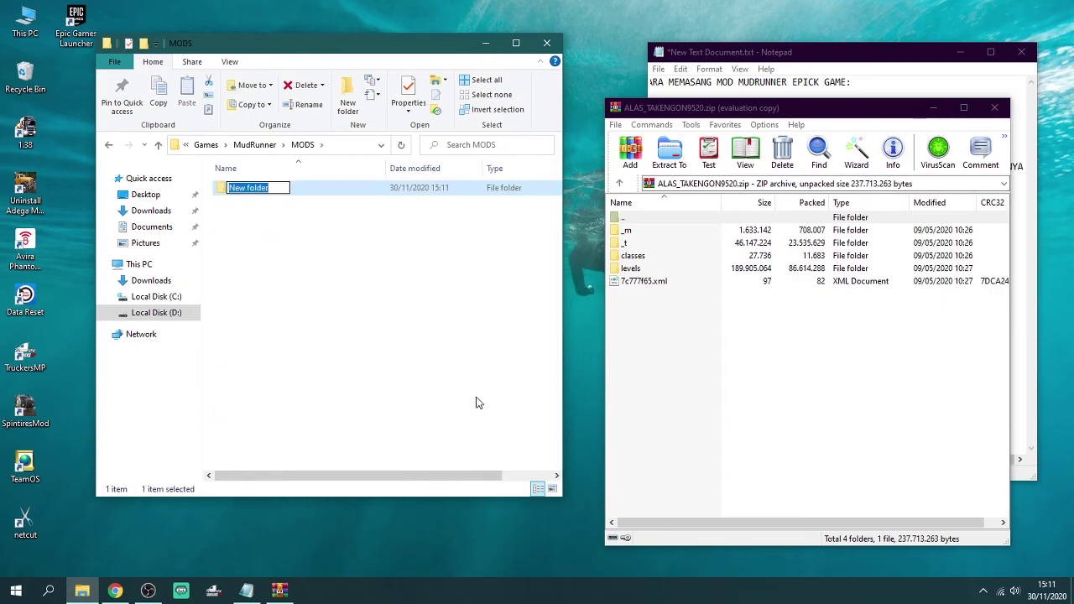
{"action": "type", "text": "Media"}
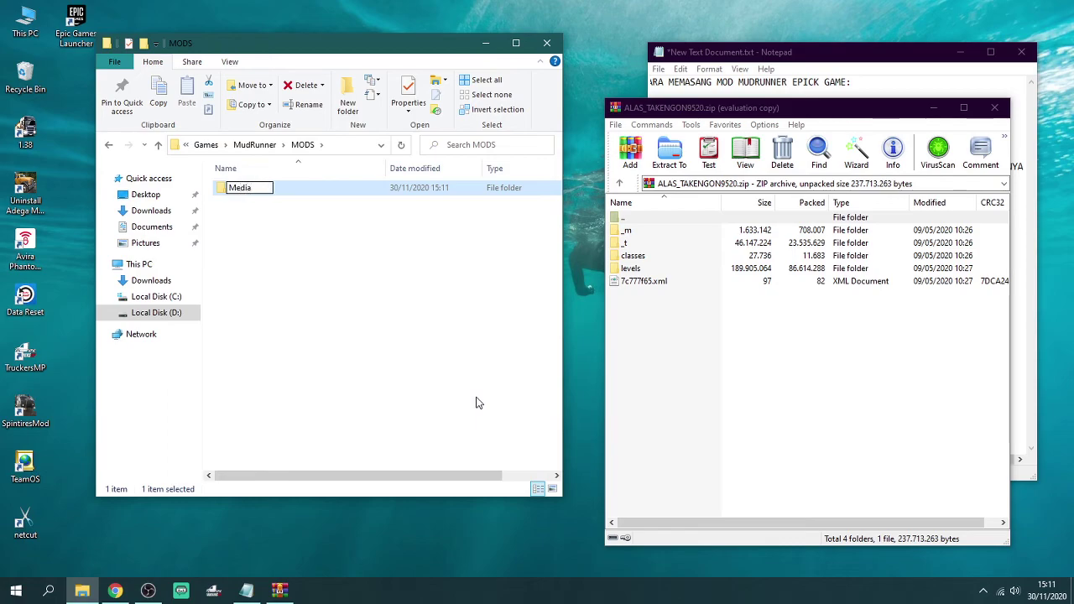
{"action": "key", "text": "Return"}
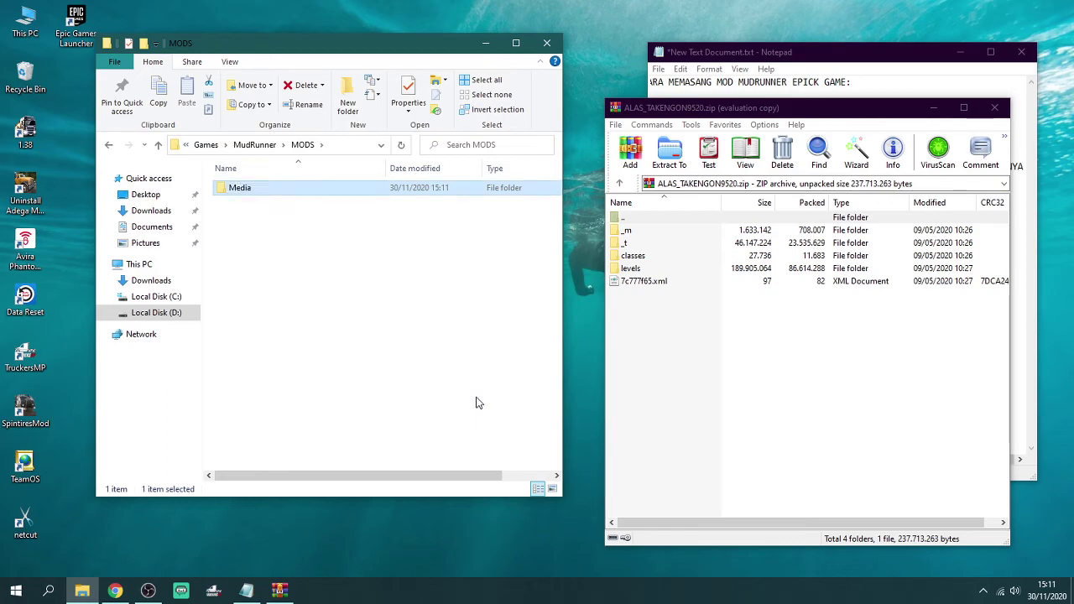
- Extract all contents of ALAS_TAKENGON9520.zip into the Media folder inside MODS
{"action": "double_click", "coordinate": [247, 193]}
{"action": "left_click", "coordinate": [638, 312]}
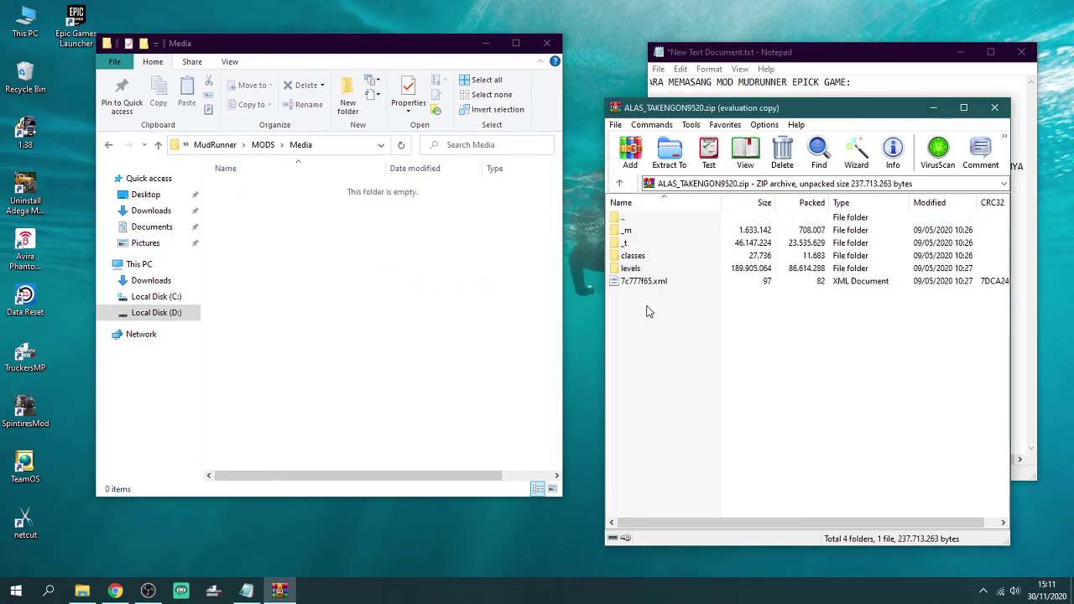
{"action": "left_click_drag", "start_coordinate": [636, 300], "coordinate": [271, 221]}
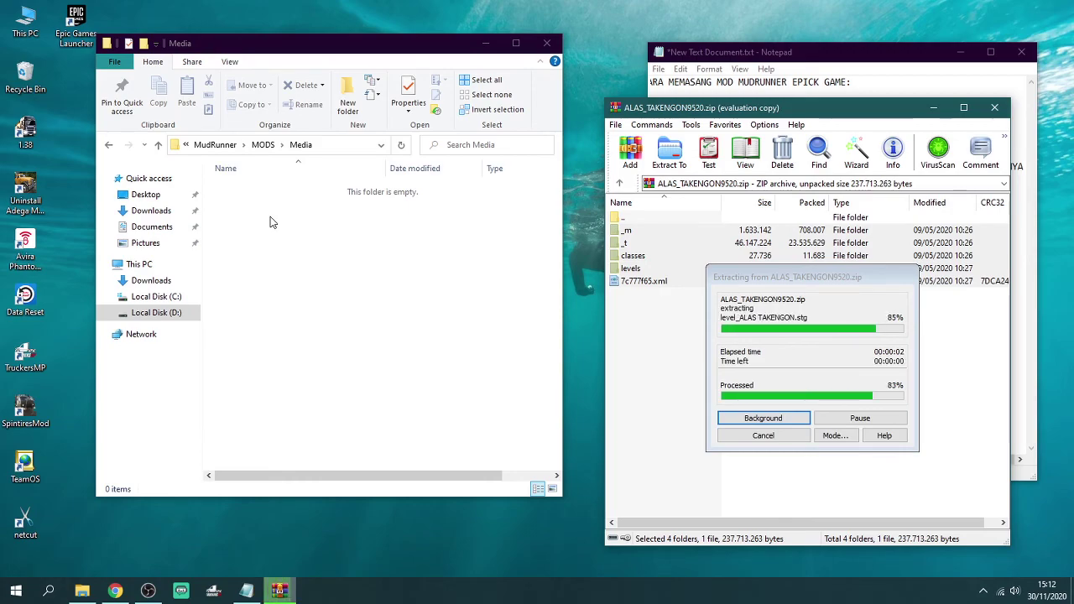
- Rename the Media folder in MODS to ALAS_TAKENGON9520, copying the name from the open archive without its extension
{"action": "left_click", "coordinate": [117, 145]}
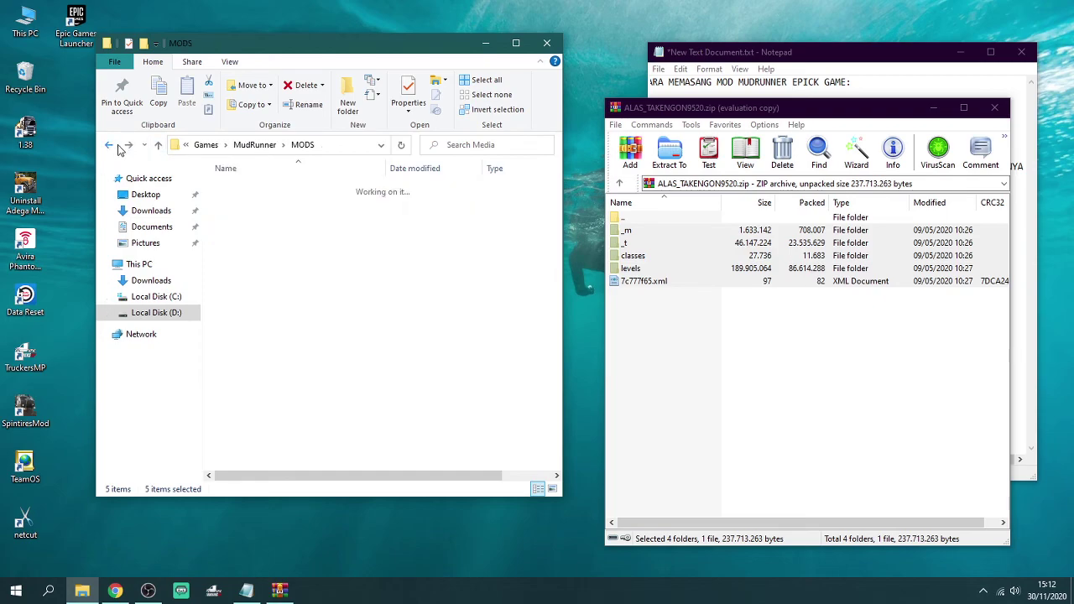
{"action": "left_click", "coordinate": [718, 184]}
{"action": "left_click_drag", "start_coordinate": [737, 184], "coordinate": [657, 184]}
{"action": "right_click", "coordinate": [673, 182]}
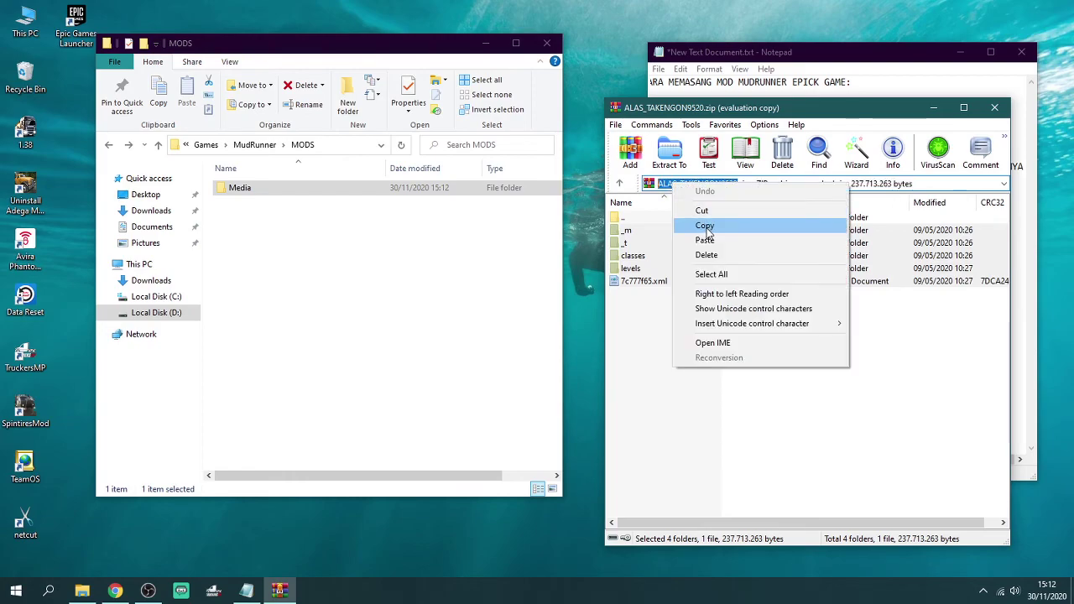
{"action": "left_click", "coordinate": [709, 226]}
{"action": "left_click", "coordinate": [254, 190]}
{"action": "left_click", "coordinate": [243, 188]}
{"action": "right_click", "coordinate": [250, 188]}
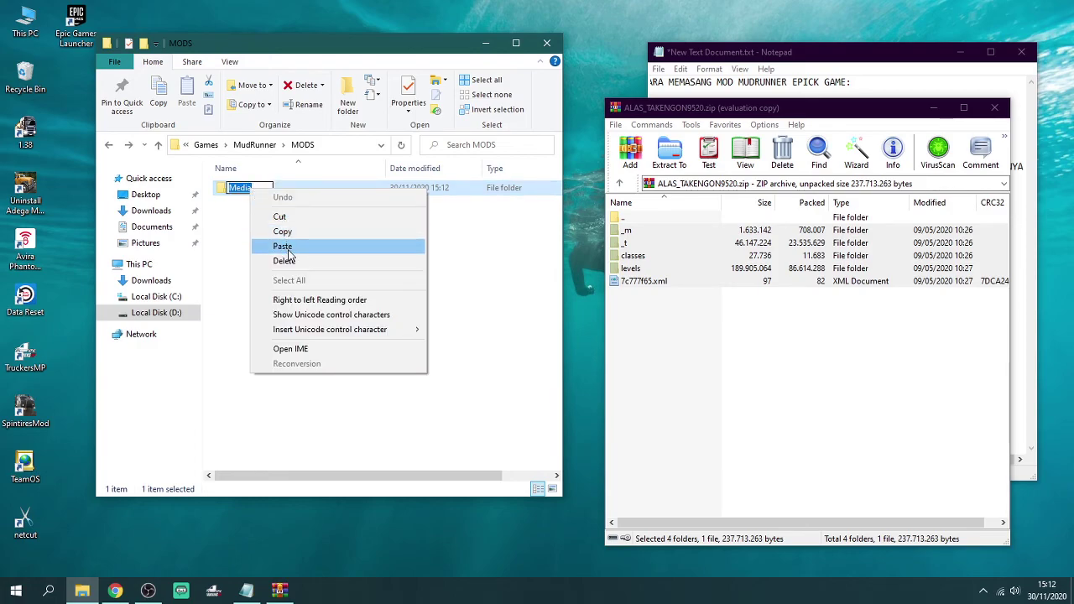
{"action": "left_click", "coordinate": [290, 250]}
{"action": "left_click", "coordinate": [289, 256]}
{"action": "left_click", "coordinate": [260, 219]}
- Open the ALAS_TAKENGON9520 folder and delete all the extracted files and folders in it
{"action": "double_click", "coordinate": [251, 193]}
{"action": "left_click_drag", "start_coordinate": [230, 270], "coordinate": [244, 192]}
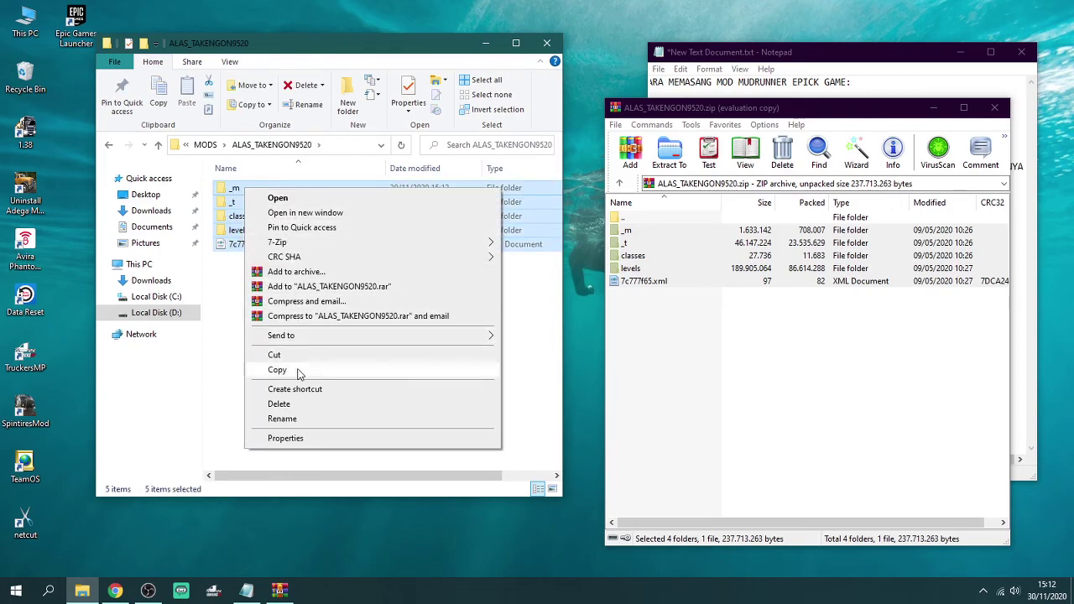
{"action": "left_click", "coordinate": [295, 403]}
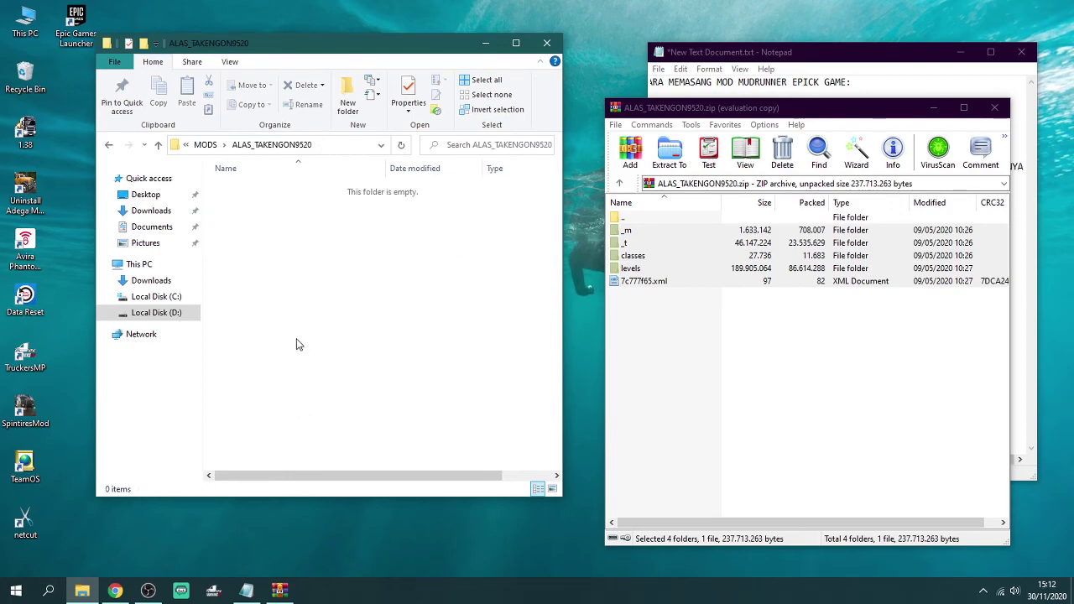
- Create a folder named Media inside the ALAS_TAKENGON9520 mod folder
{"action": "right_click", "coordinate": [261, 213]}
{"action": "mouse_move", "coordinate": [317, 369]}
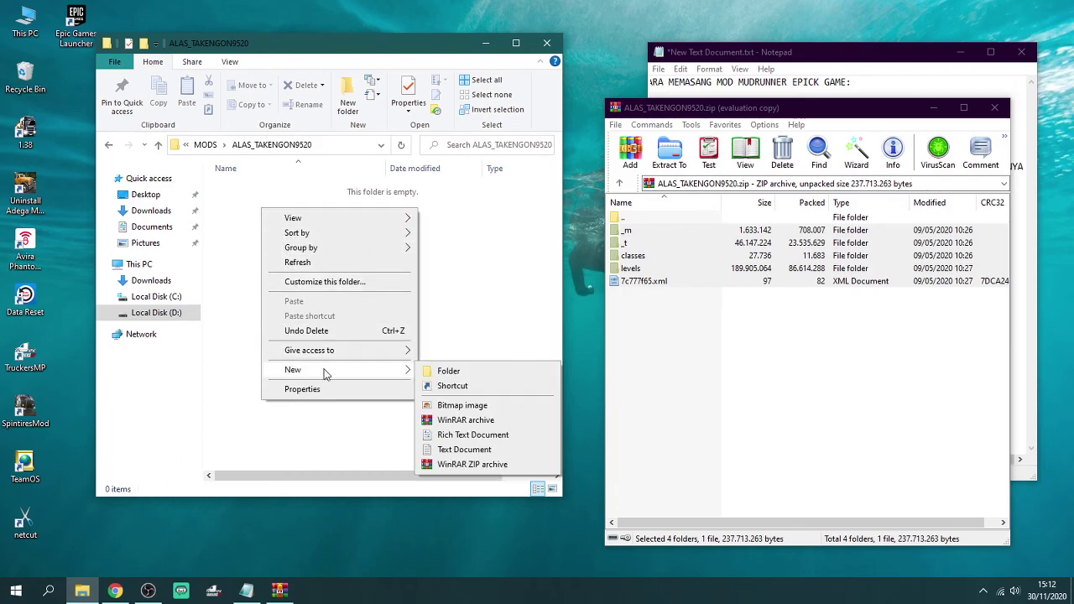
{"action": "left_click", "coordinate": [472, 370]}
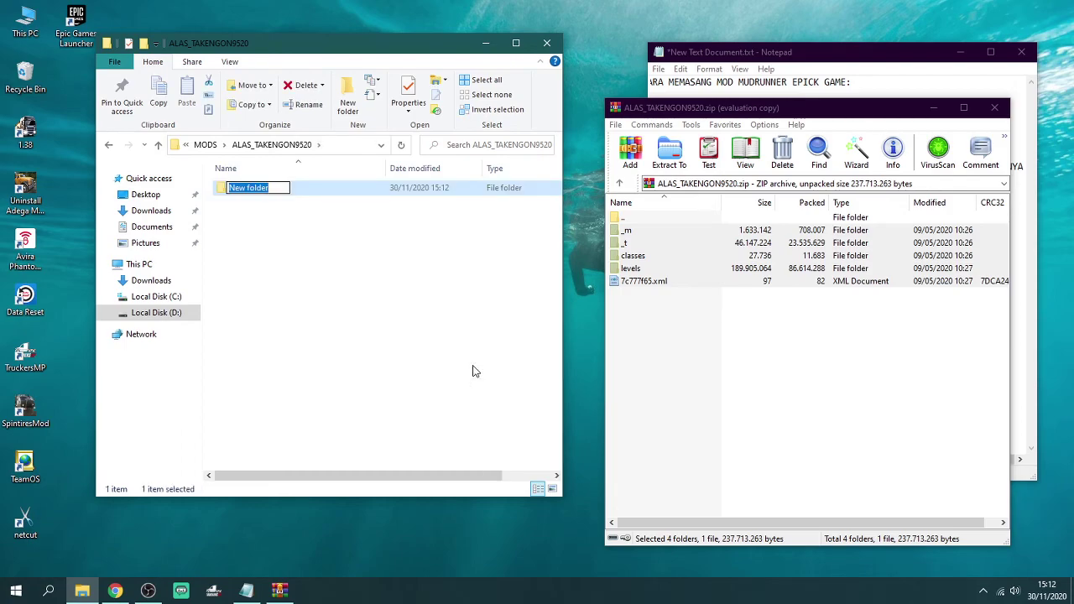
{"action": "type", "text": "Media"}
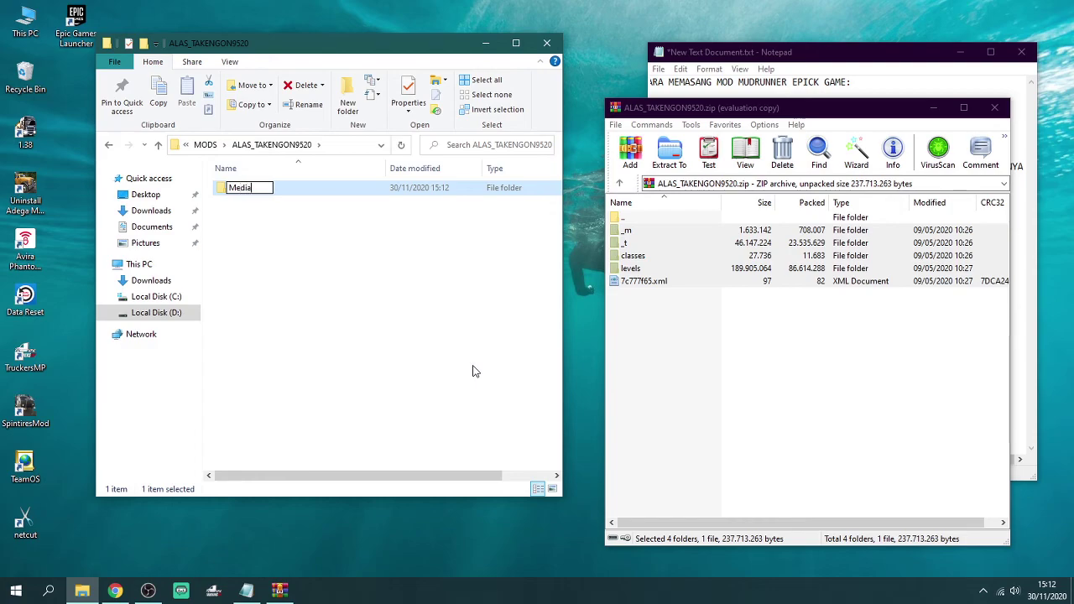
{"action": "key", "text": "slash"}
{"action": "key", "text": "Return"}
{"action": "left_click", "coordinate": [243, 189]}
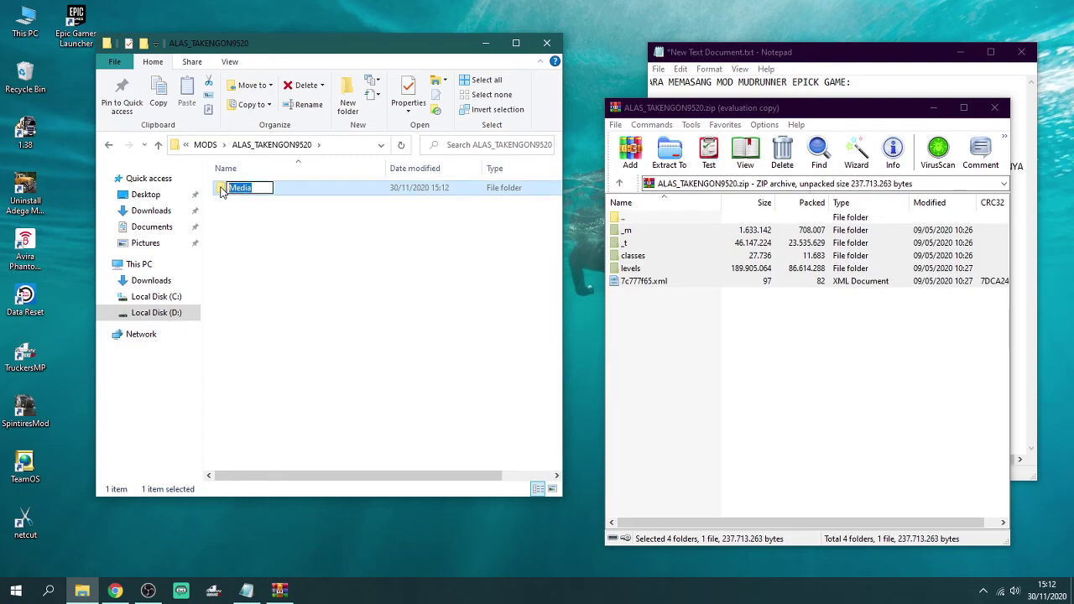
{"action": "type", "text": "M"}
{"action": "key", "text": "Return"}
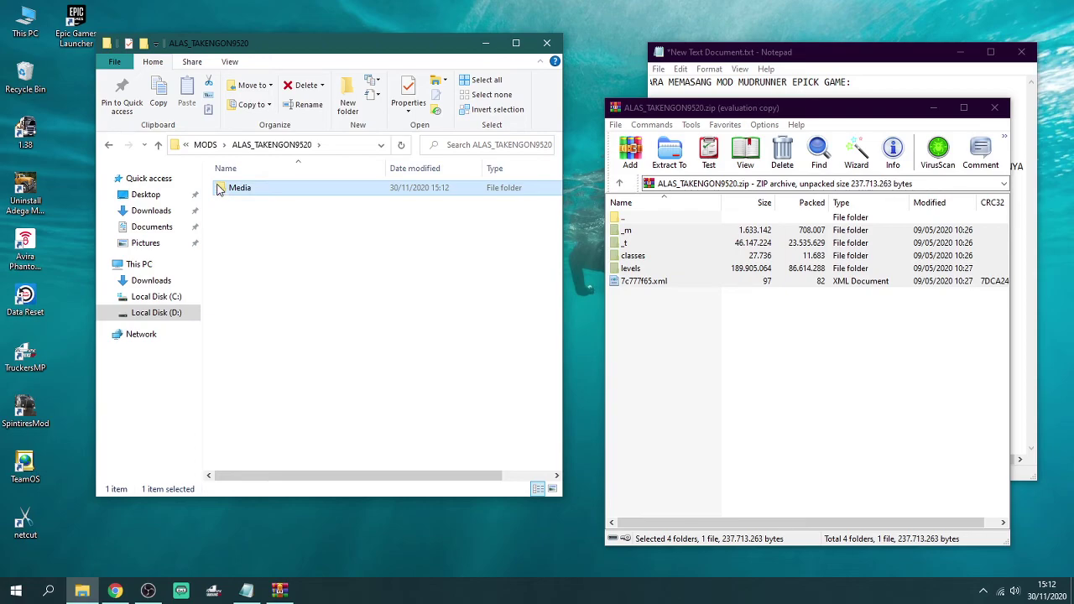
- Extract the four folders and 7c777f65.xml from ALAS_TAKENGON9520.zip into its new Media folder and return to MODS
{"action": "double_click", "coordinate": [221, 188]}
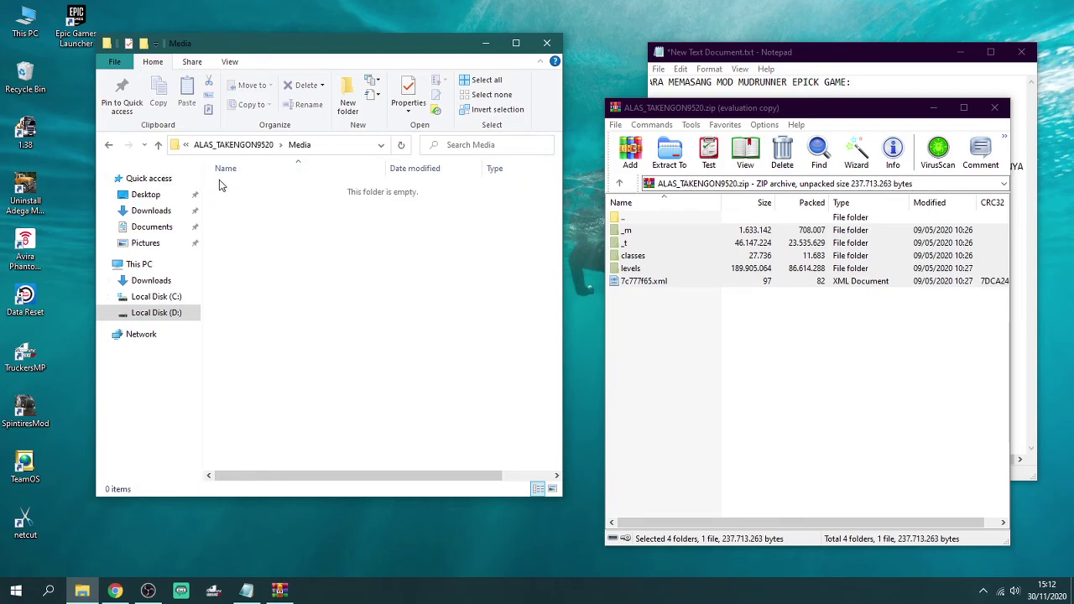
{"action": "left_click_drag", "start_coordinate": [631, 309], "coordinate": [283, 260]}
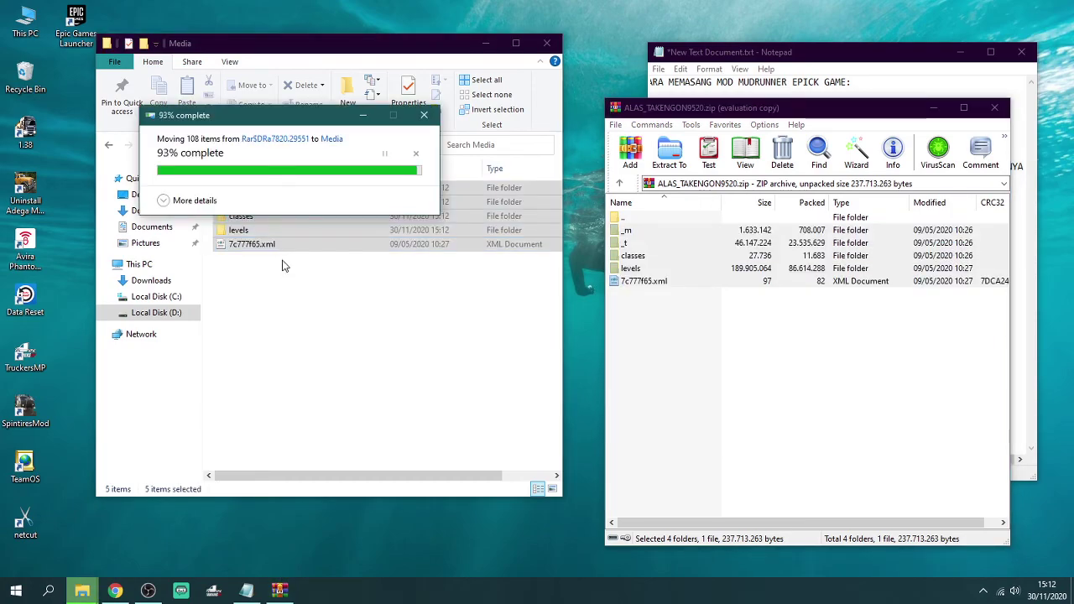
{"action": "left_click", "coordinate": [283, 298]}
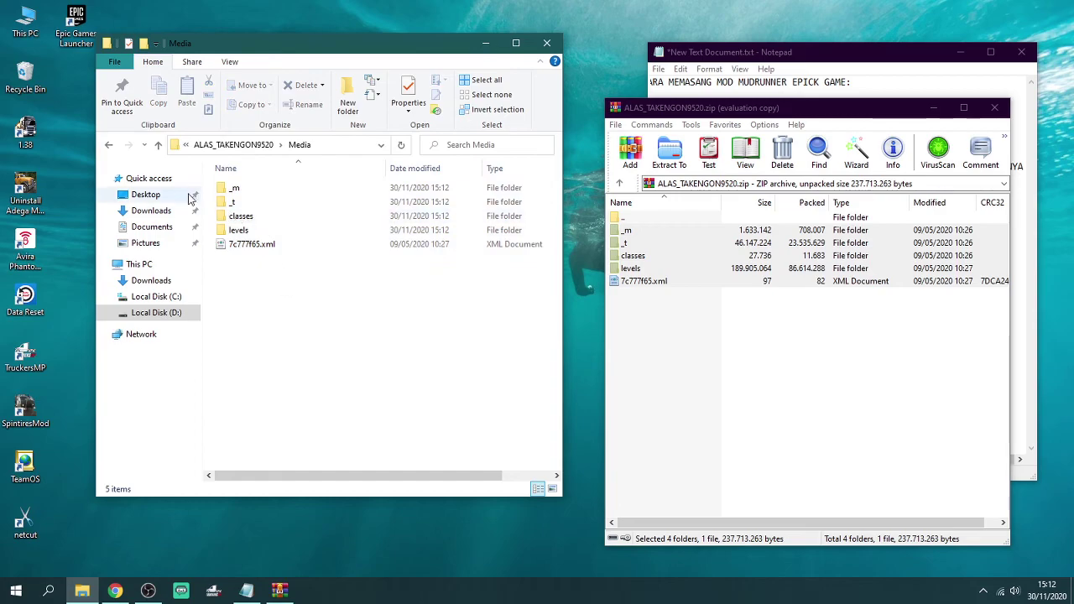
{"action": "left_click", "coordinate": [108, 146]}
{"action": "left_click", "coordinate": [108, 146]}
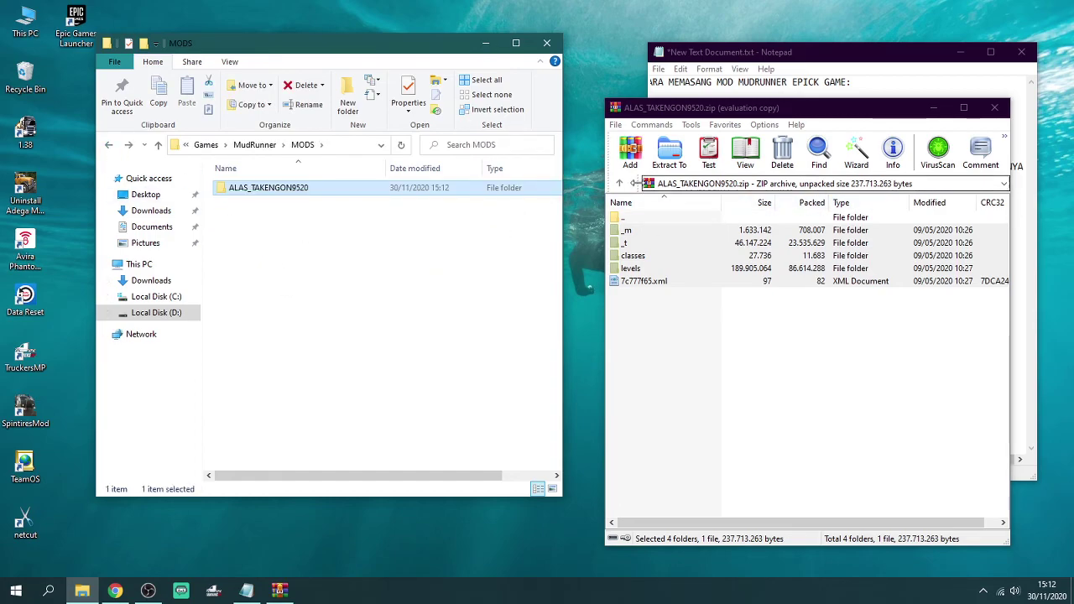
- Open MAN_TGS-41.480_by_ToShA.rar from the Compressed folder and extract its MAN TGS-41.480_by_ToShA folder into MODS
{"action": "left_click", "coordinate": [621, 184]}
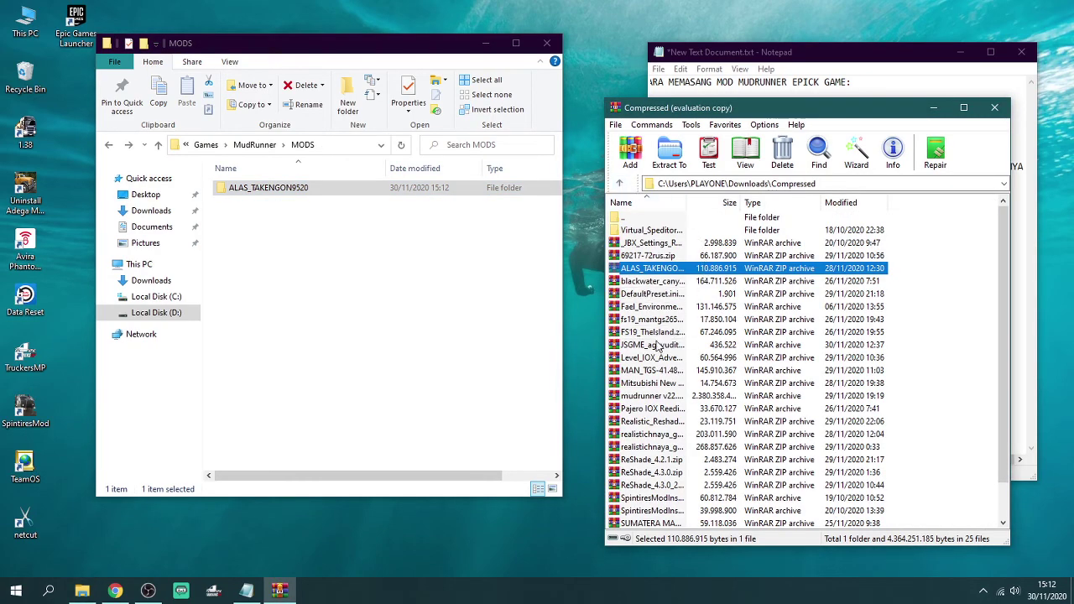
{"action": "left_click", "coordinate": [654, 370]}
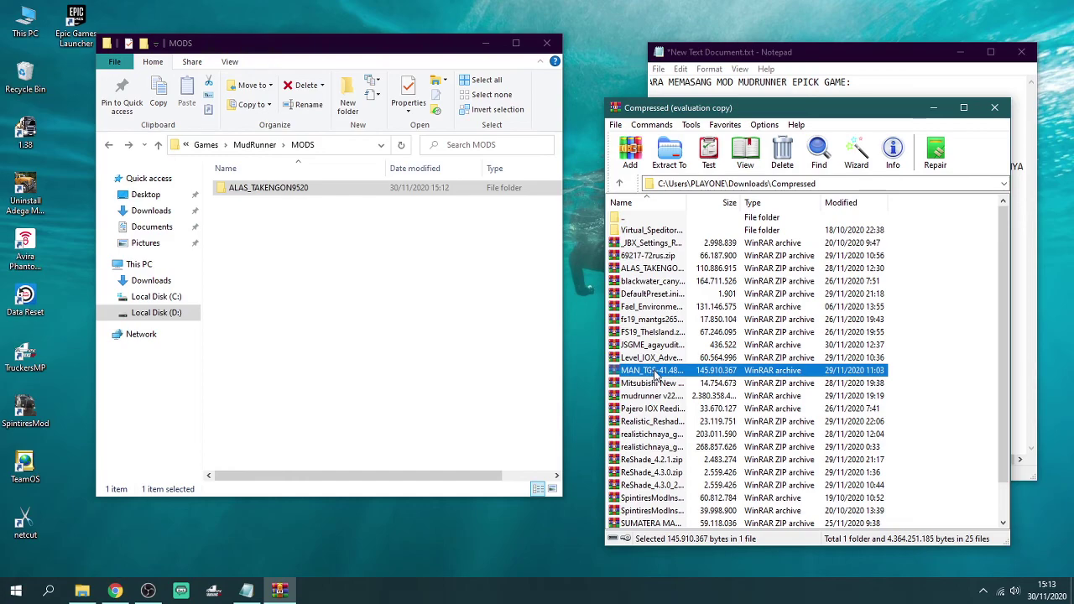
{"action": "double_click", "coordinate": [655, 371]}
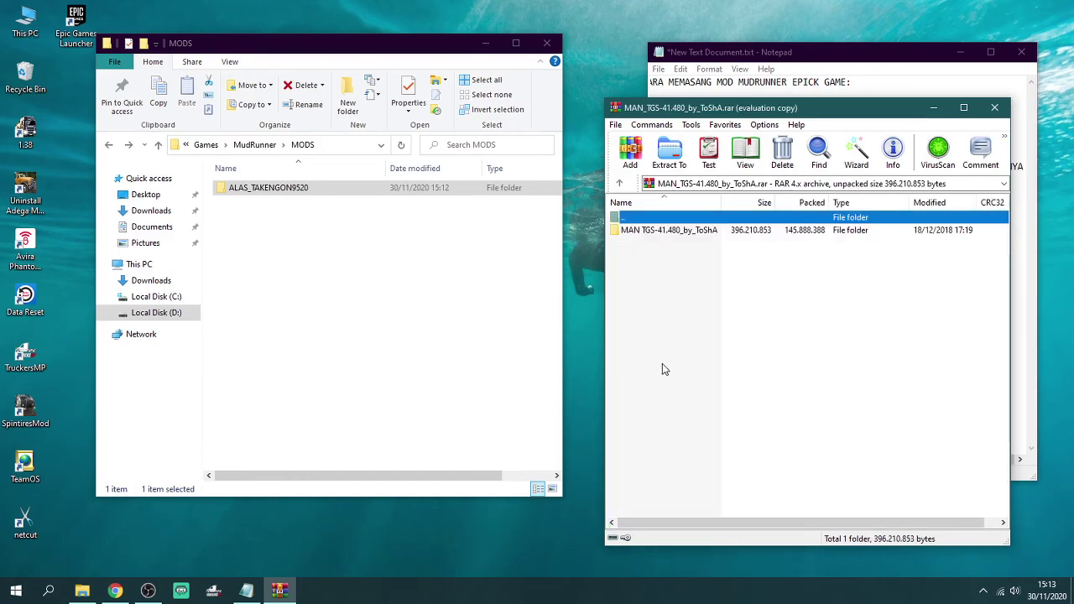
{"action": "double_click", "coordinate": [676, 232]}
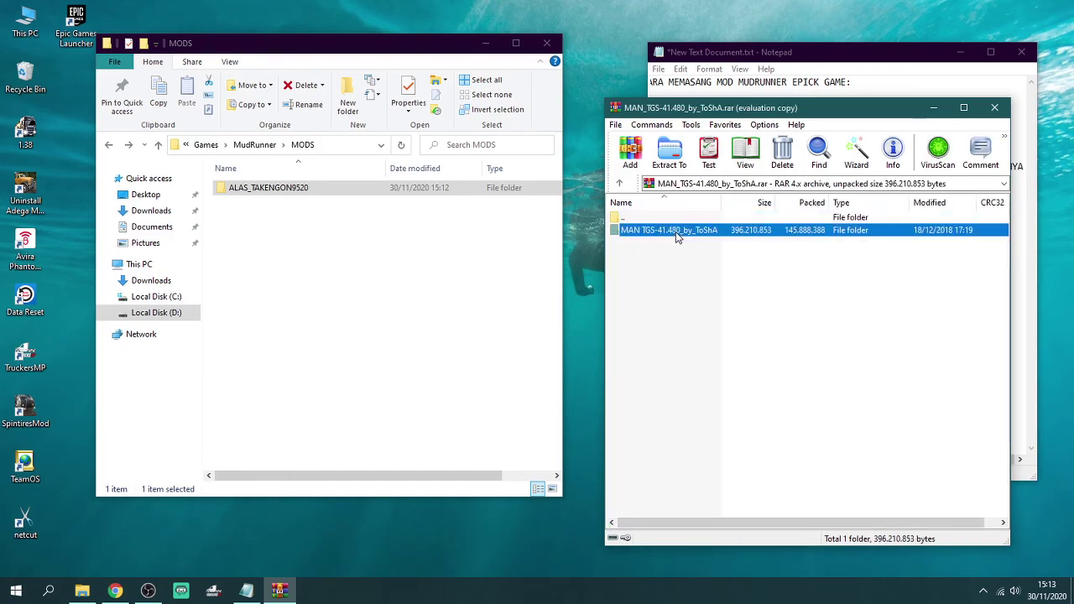
{"action": "left_click", "coordinate": [619, 184]}
{"action": "left_click_drag", "start_coordinate": [652, 235], "coordinate": [236, 242]}
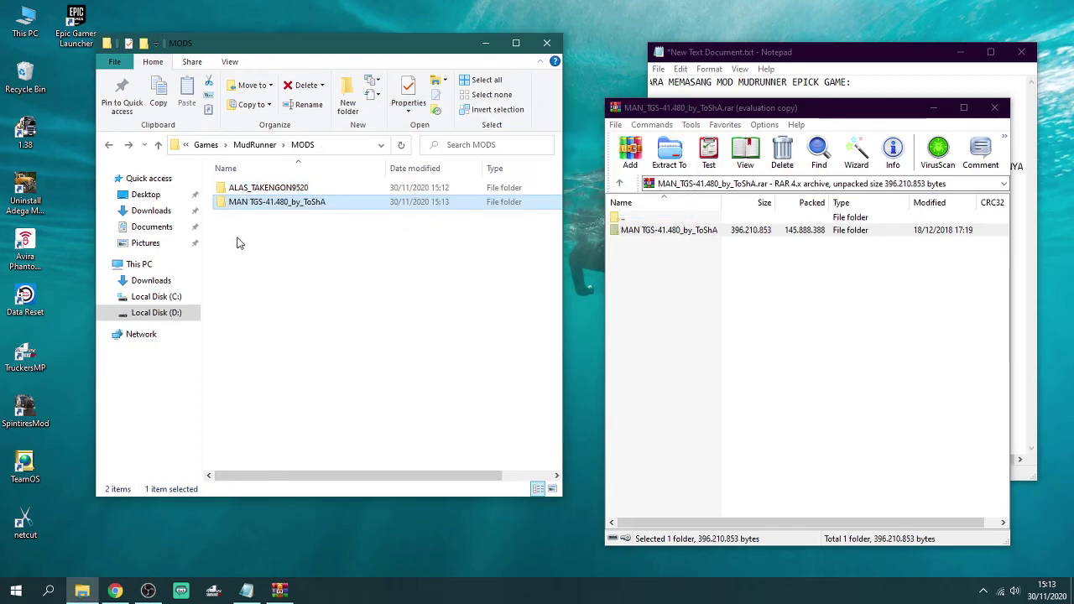
- Open Pajero IOX Reedit Boboy.rar, extract its Pajero IOX Reedit Boboy folder into MODS, and close the archive
{"action": "left_click", "coordinate": [619, 183]}
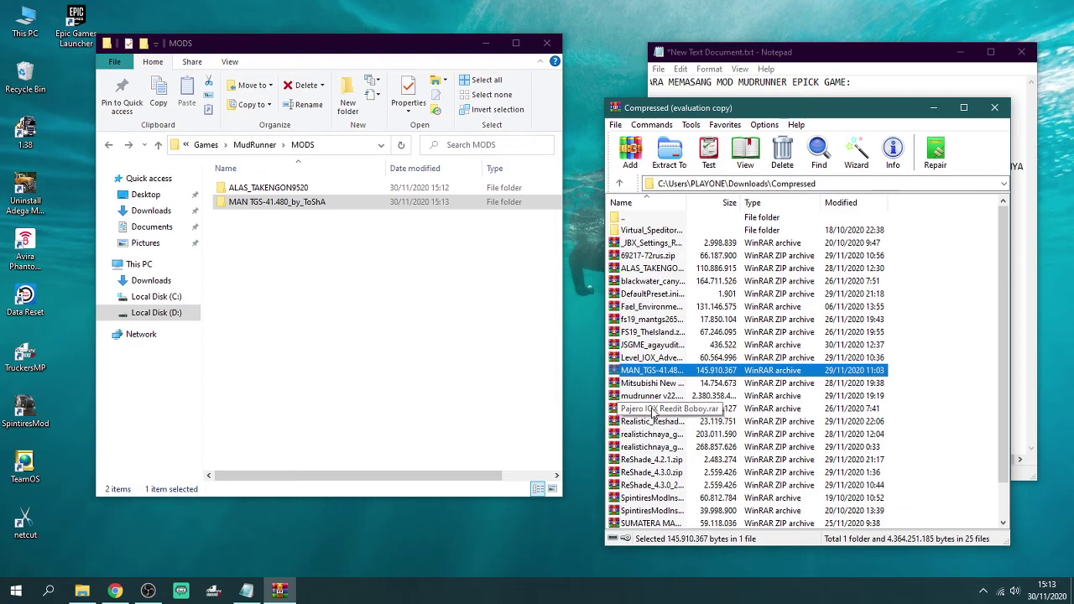
{"action": "left_click", "coordinate": [652, 410]}
{"action": "double_click", "coordinate": [652, 410]}
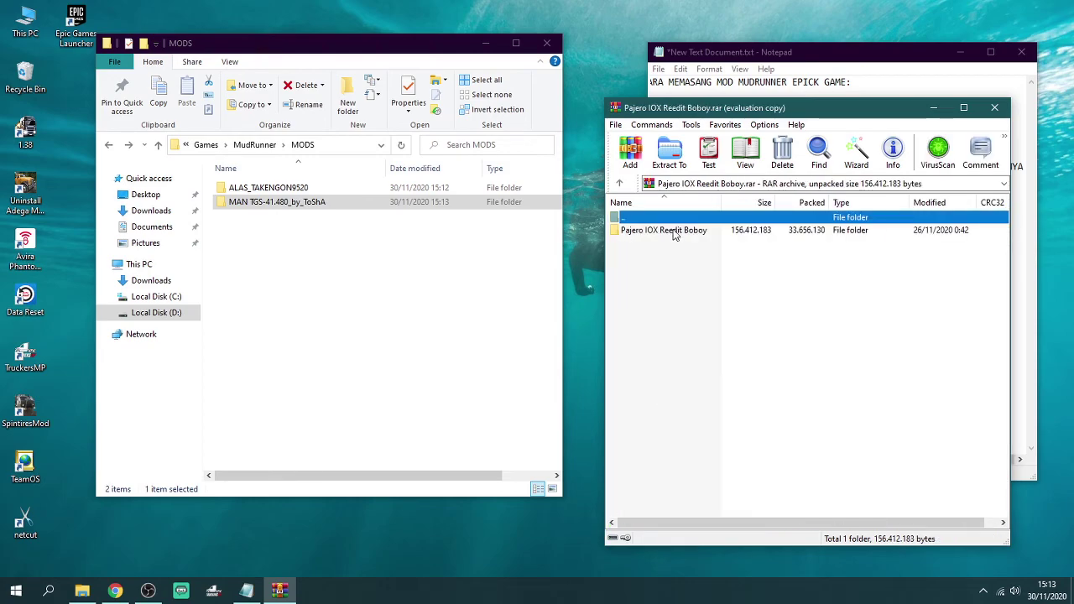
{"action": "left_click", "coordinate": [620, 183]}
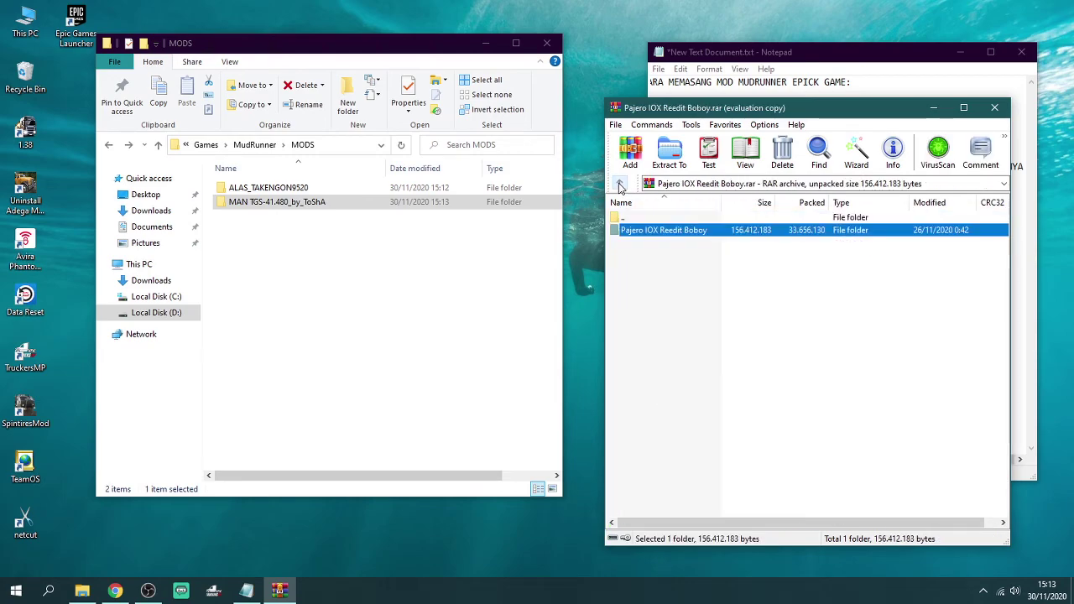
{"action": "left_click_drag", "start_coordinate": [367, 287], "coordinate": [248, 283]}
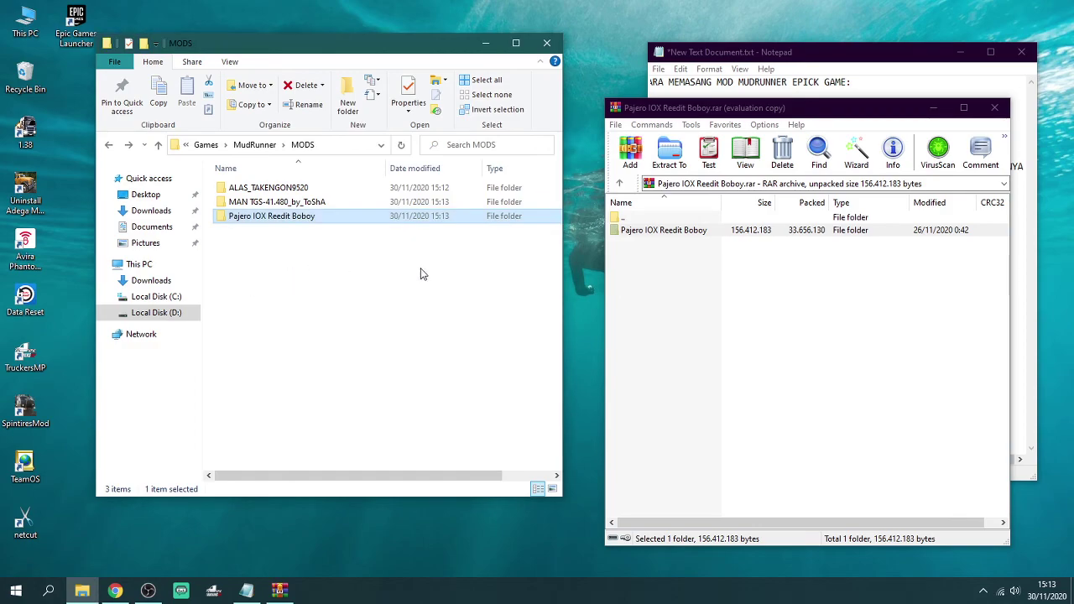
{"action": "left_click", "coordinate": [736, 279]}
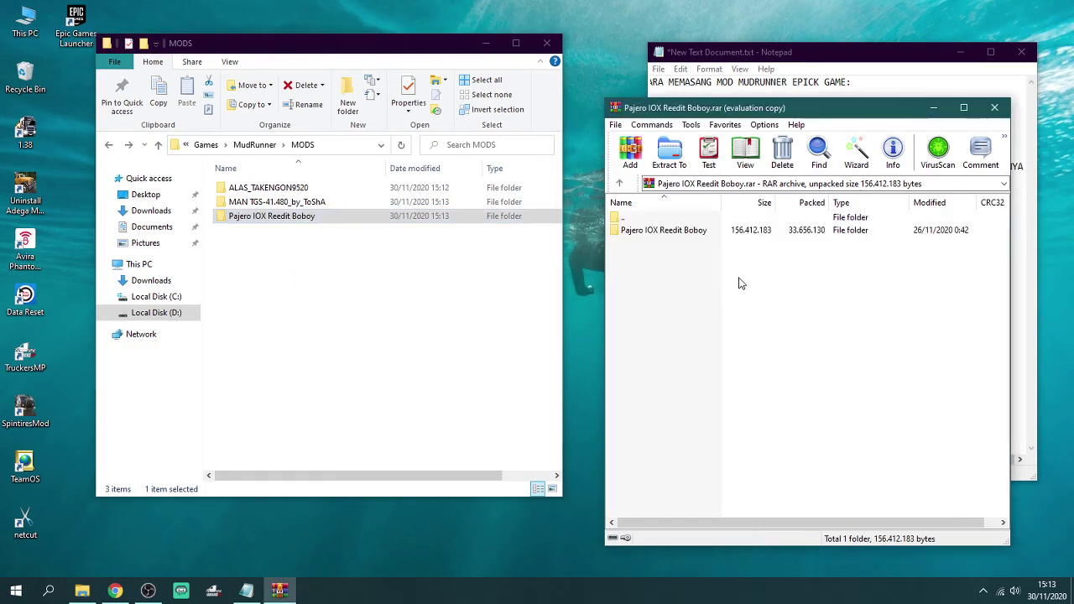
{"action": "left_click", "coordinate": [995, 110]}
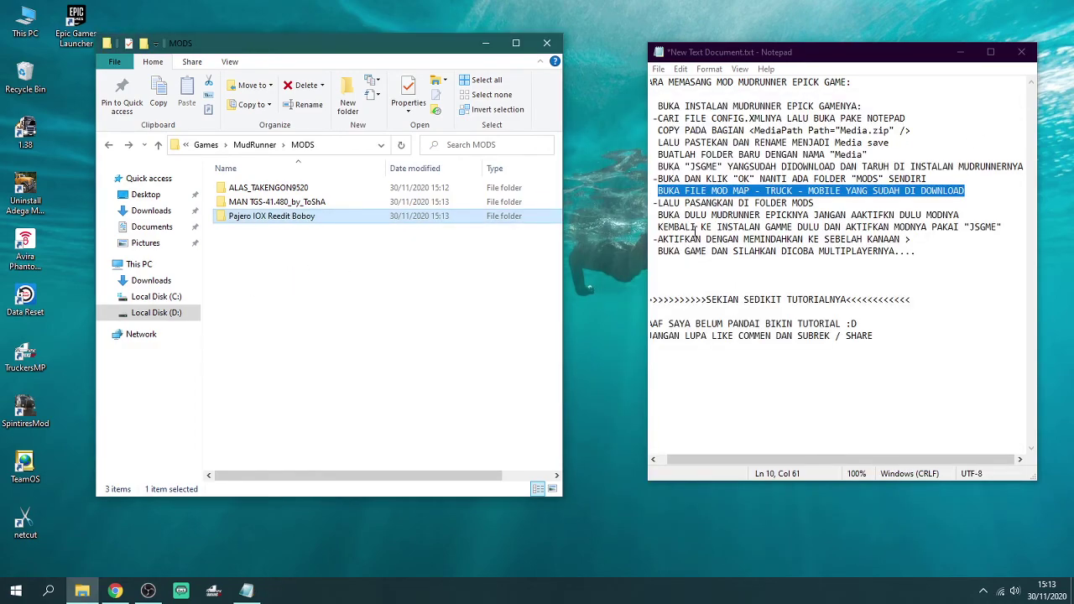
- Highlight the note lines about placing mods in the MODS folder and opening MudRunner before activating them
{"action": "left_click_drag", "start_coordinate": [654, 204], "coordinate": [837, 202]}
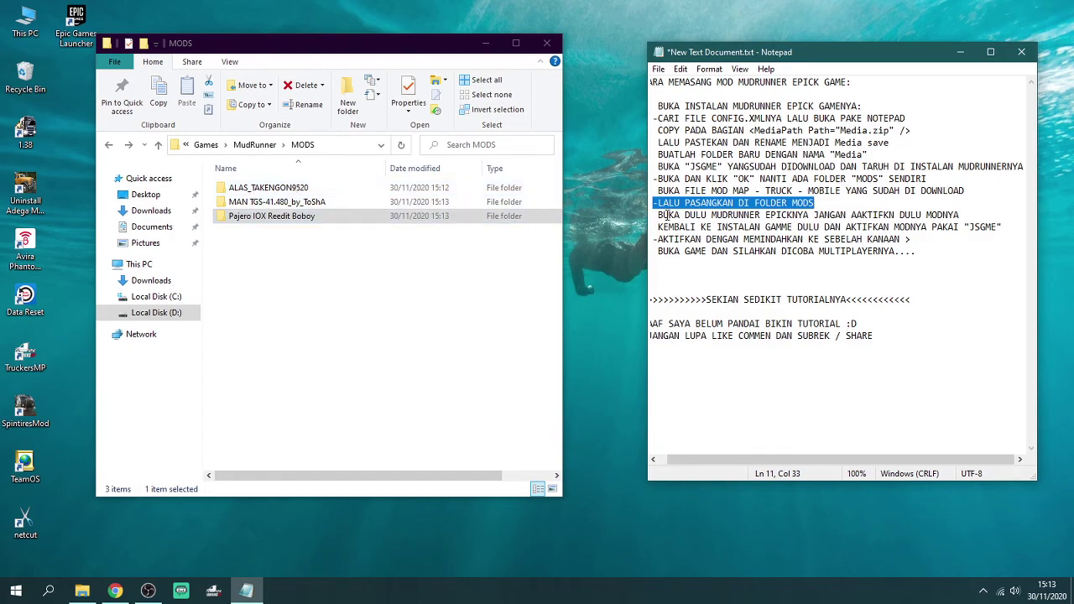
{"action": "left_click_drag", "start_coordinate": [658, 215], "coordinate": [968, 218]}
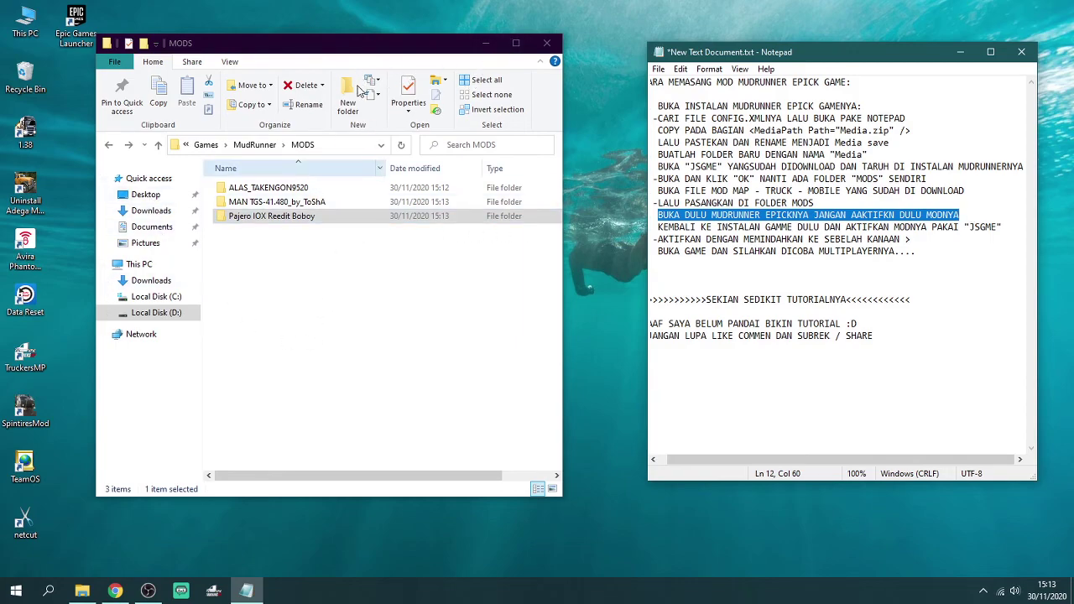
- Open the Epic Games Launcher and launch MudRunner from the library
{"action": "left_click_drag", "start_coordinate": [316, 46], "coordinate": [370, 53]}
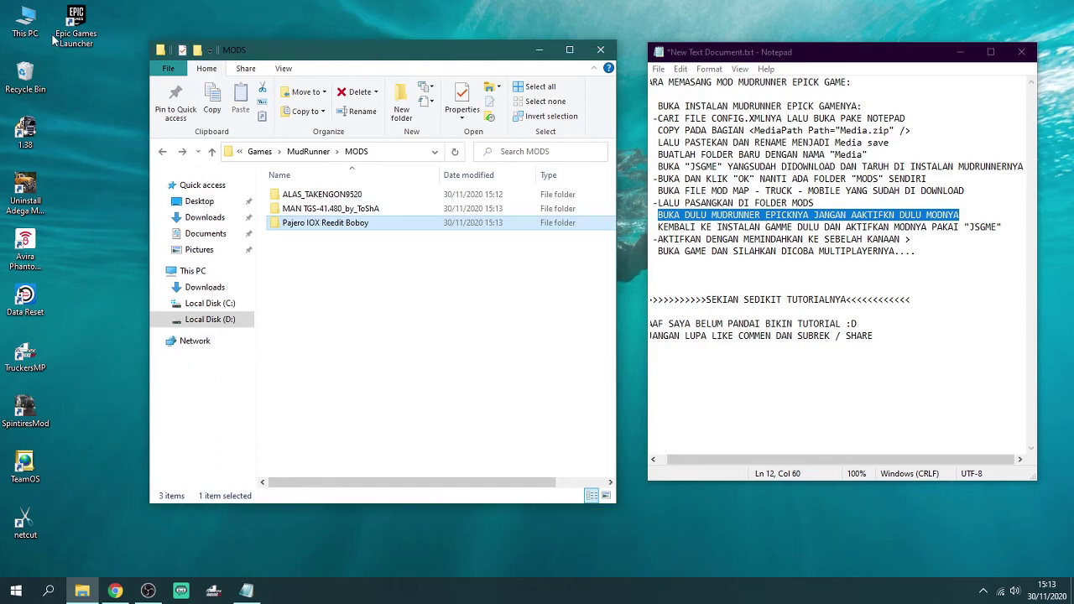
{"action": "double_click", "coordinate": [71, 29]}
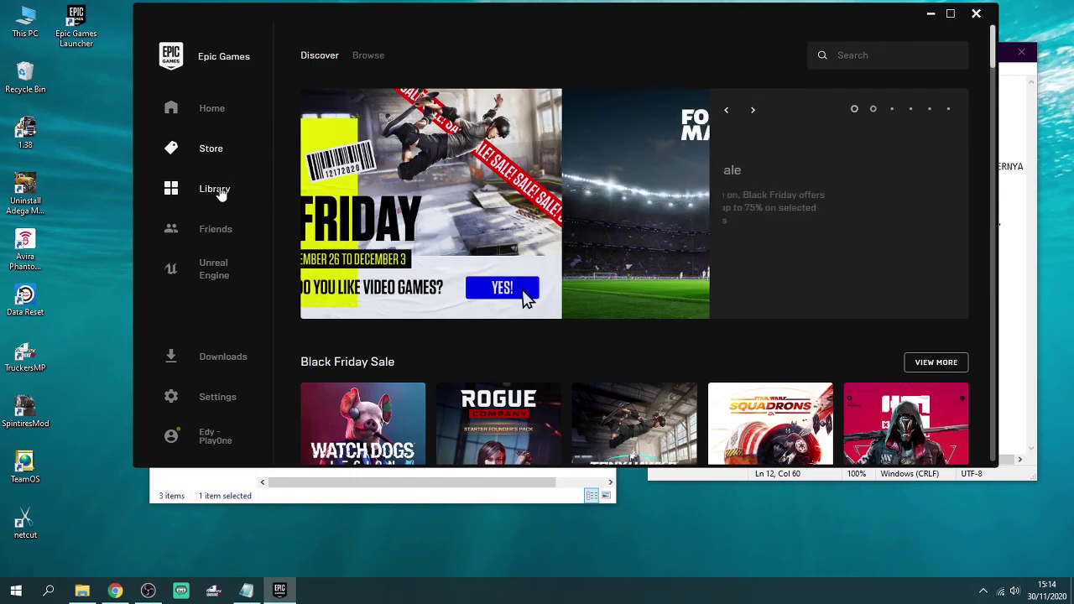
{"action": "left_click", "coordinate": [220, 193]}
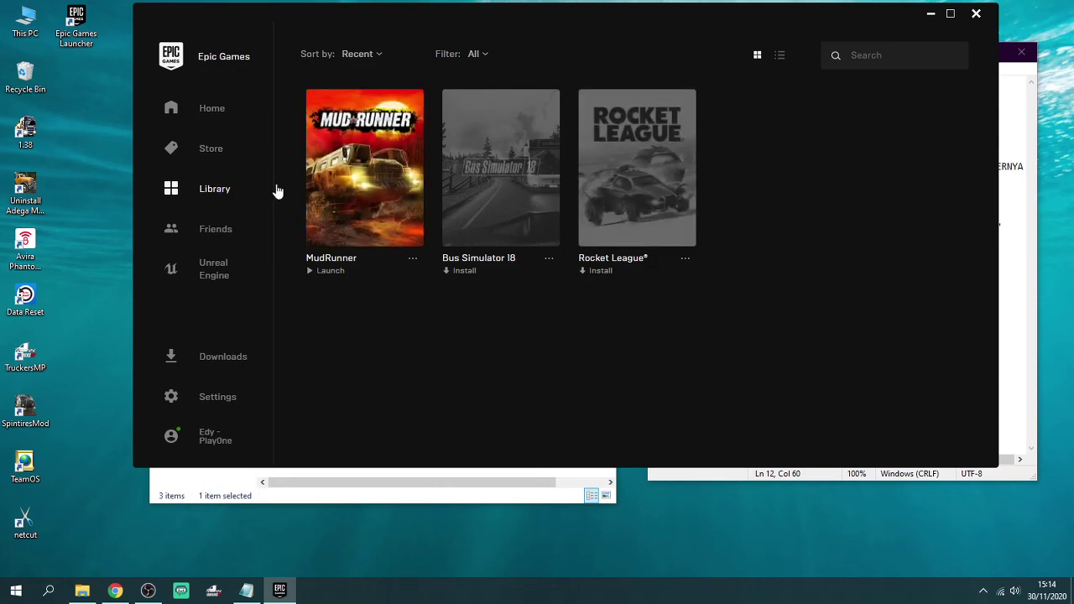
{"action": "left_click", "coordinate": [358, 195]}
{"action": "left_click", "coordinate": [367, 174]}
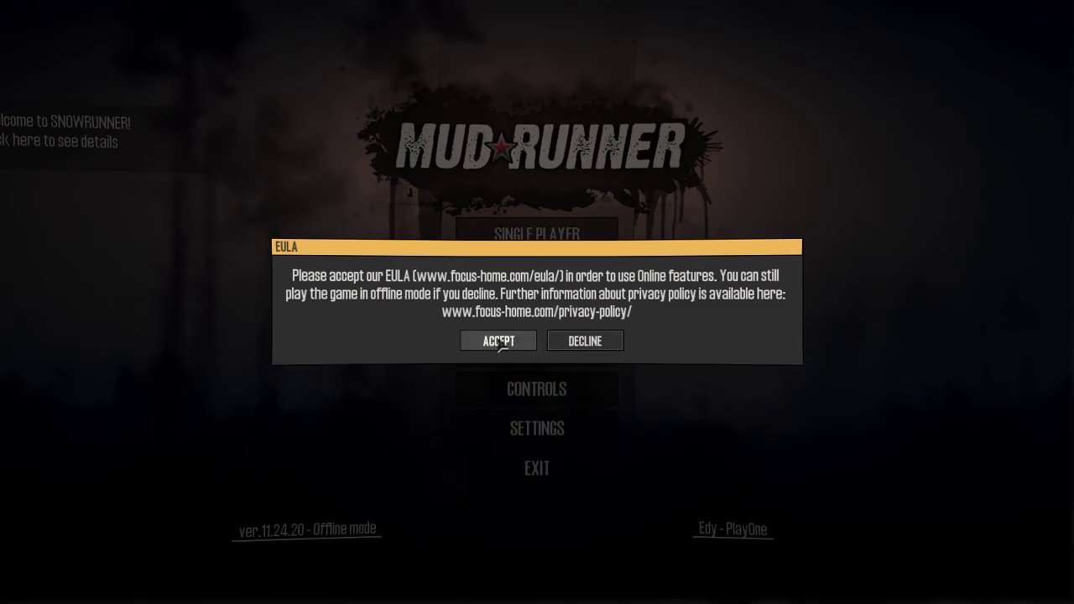
- Accept the MudRunner EULA, then view the multiplayer lobby list and return to the main menu
{"action": "left_click", "coordinate": [501, 344]}
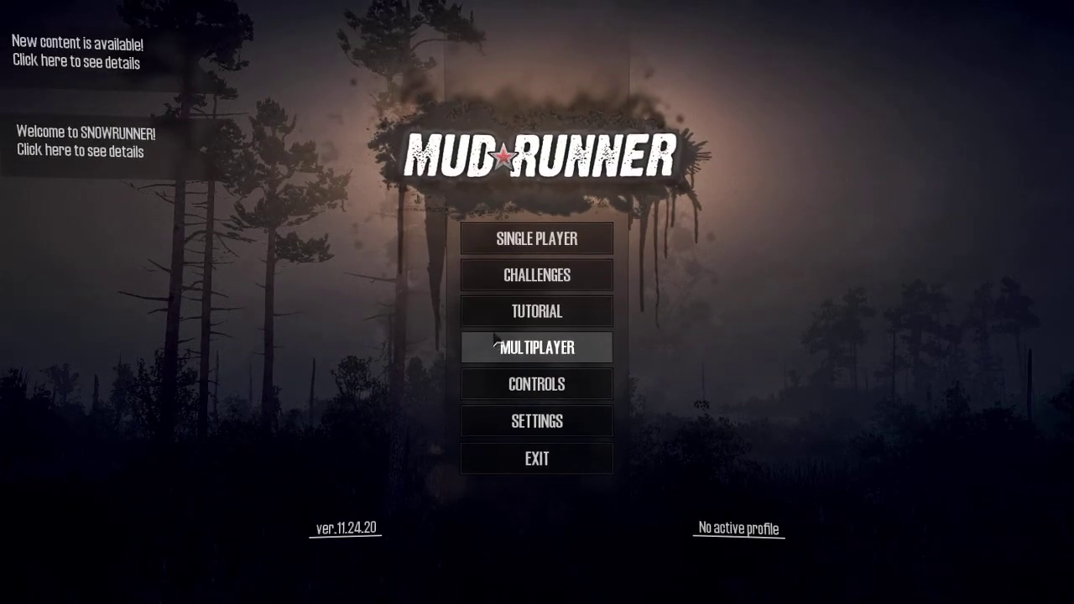
{"action": "left_click", "coordinate": [535, 350]}
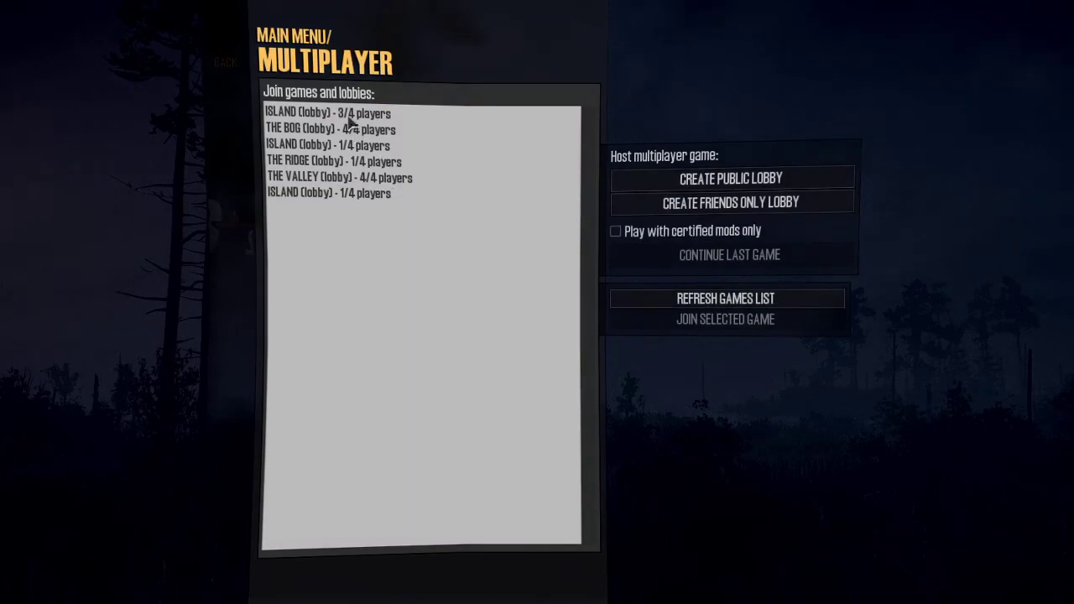
{"action": "key", "text": "Escape"}
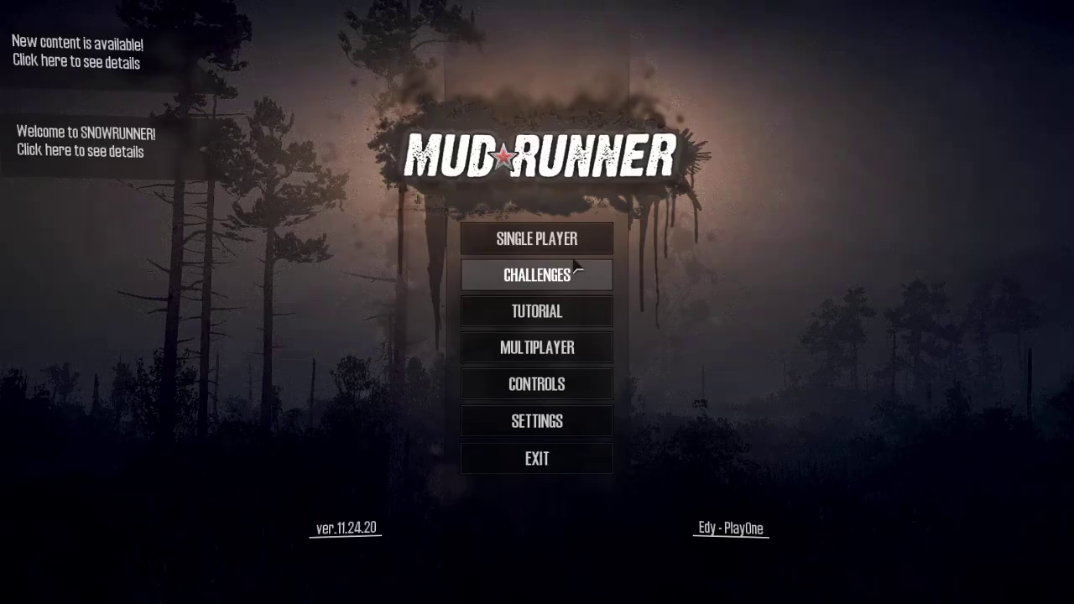
{"action": "left_click", "coordinate": [574, 263]}
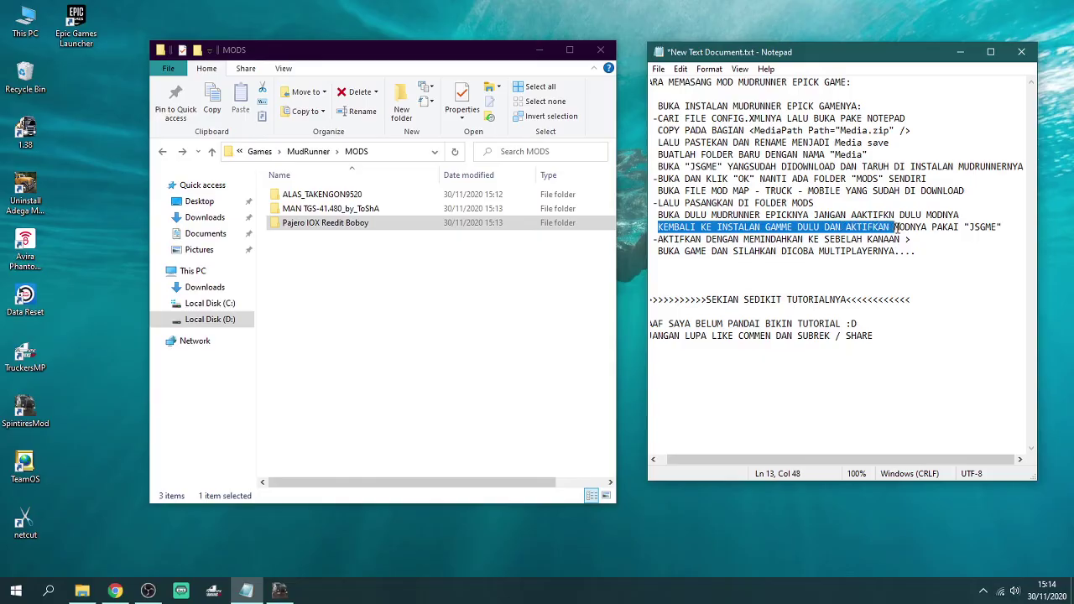
- Highlight the note about activating mods with JSGME and run JSGME.exe from the MudRunner folder
{"action": "left_click_drag", "start_coordinate": [887, 227], "coordinate": [1004, 228]}
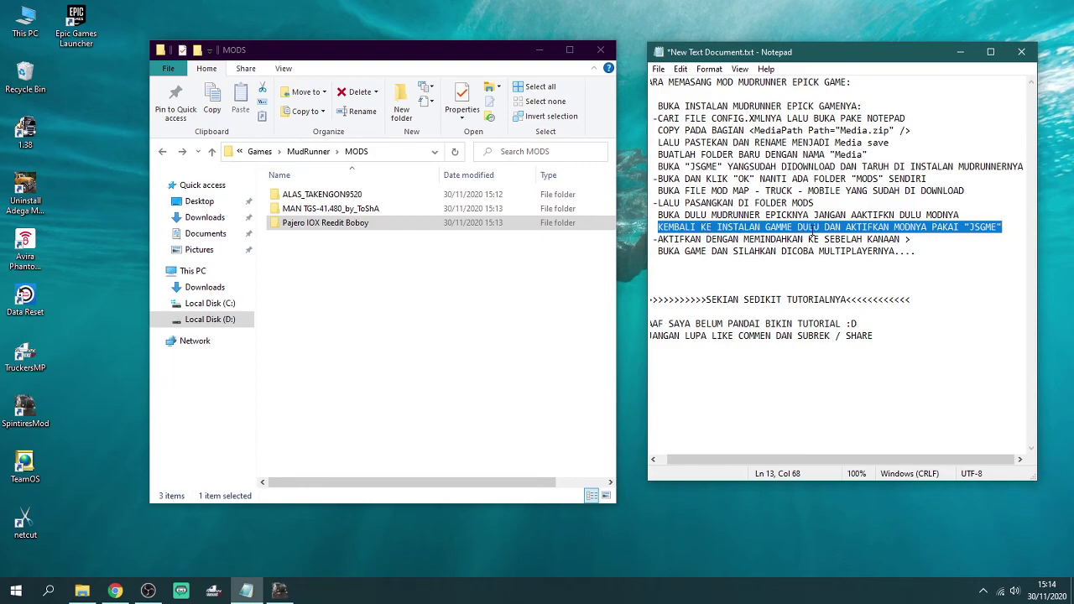
{"action": "left_click", "coordinate": [163, 152]}
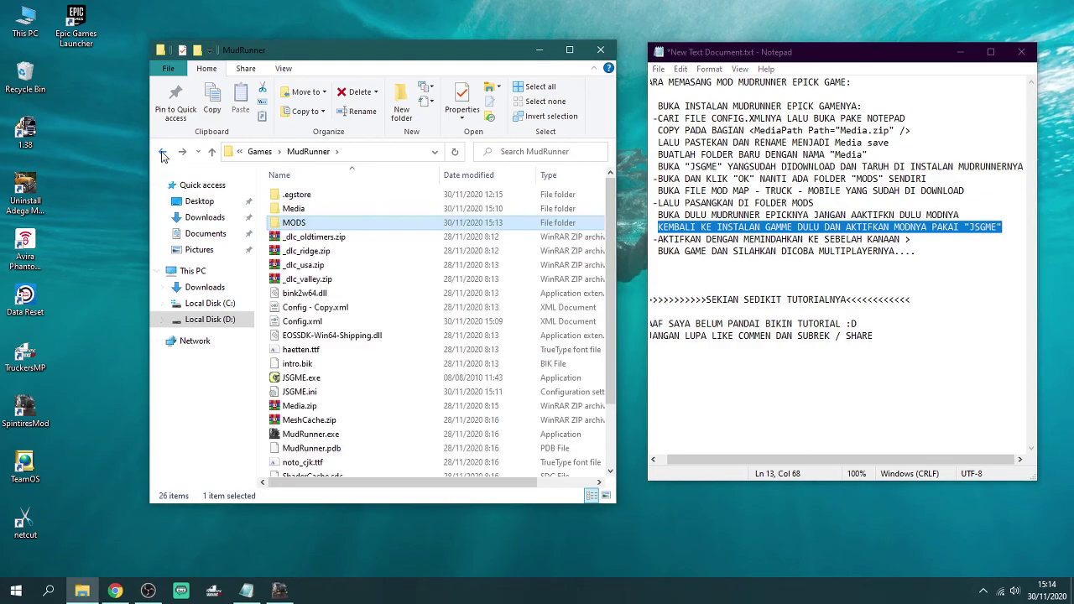
{"action": "left_click", "coordinate": [305, 379]}
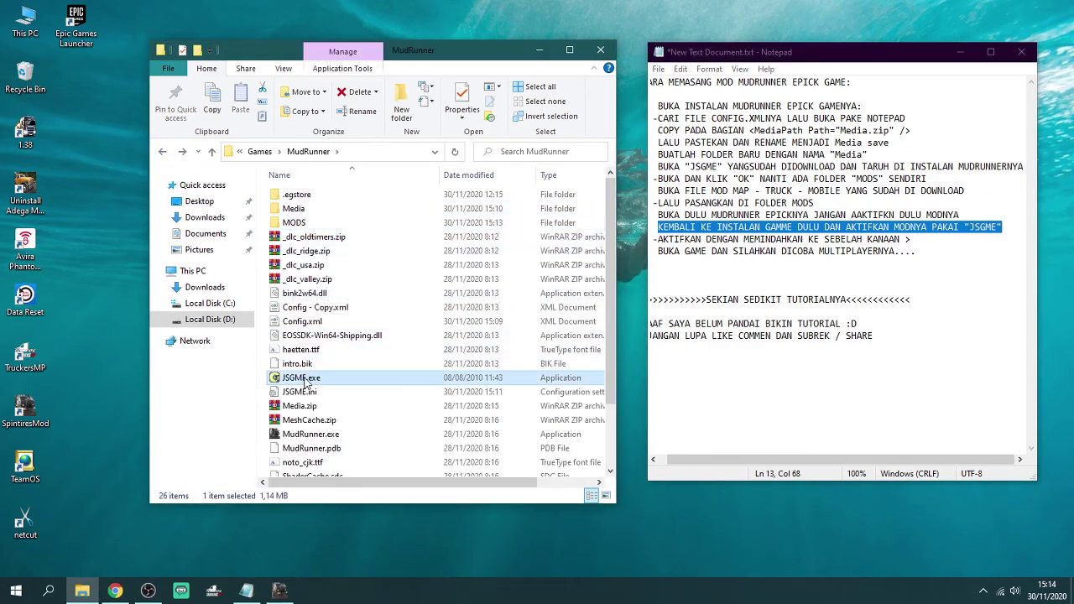
{"action": "double_click", "coordinate": [305, 382]}
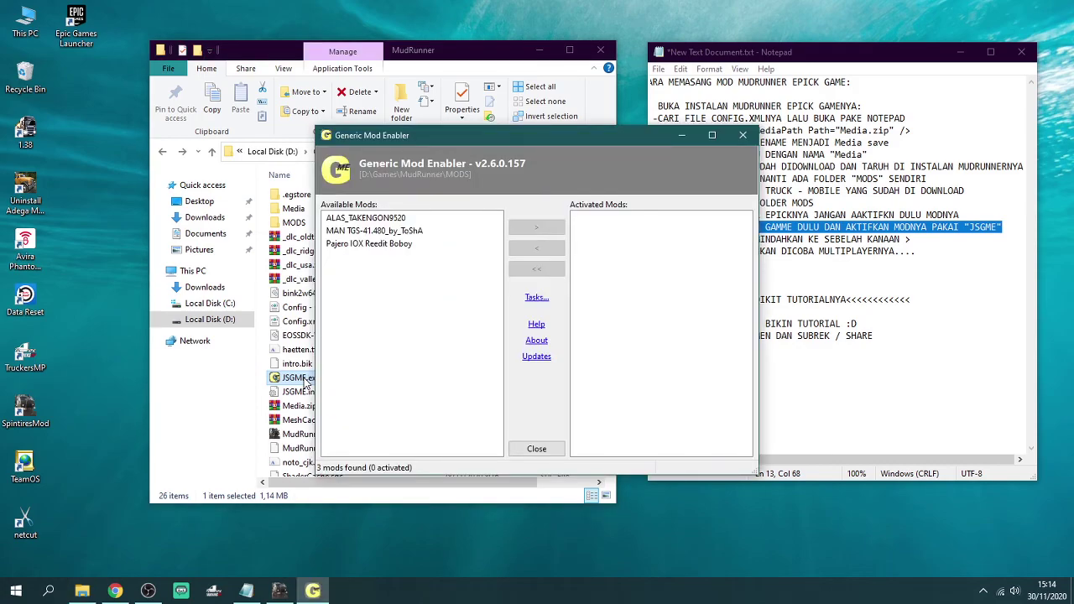
- Activate the ALAS_TAKENGON9520, MAN TGS-41.480_by_ToShA and Pajero IOX Reedit Boboy mods, accepting the overlap warnings
{"action": "left_click", "coordinate": [359, 220]}
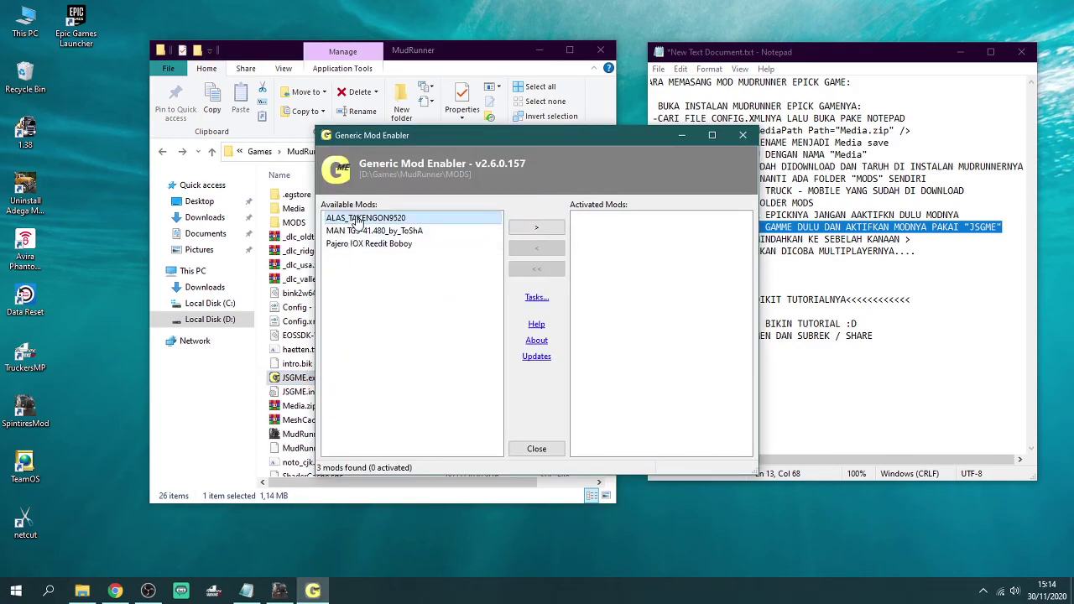
{"action": "left_click", "coordinate": [536, 229]}
{"action": "left_click", "coordinate": [378, 219]}
{"action": "left_click", "coordinate": [536, 228]}
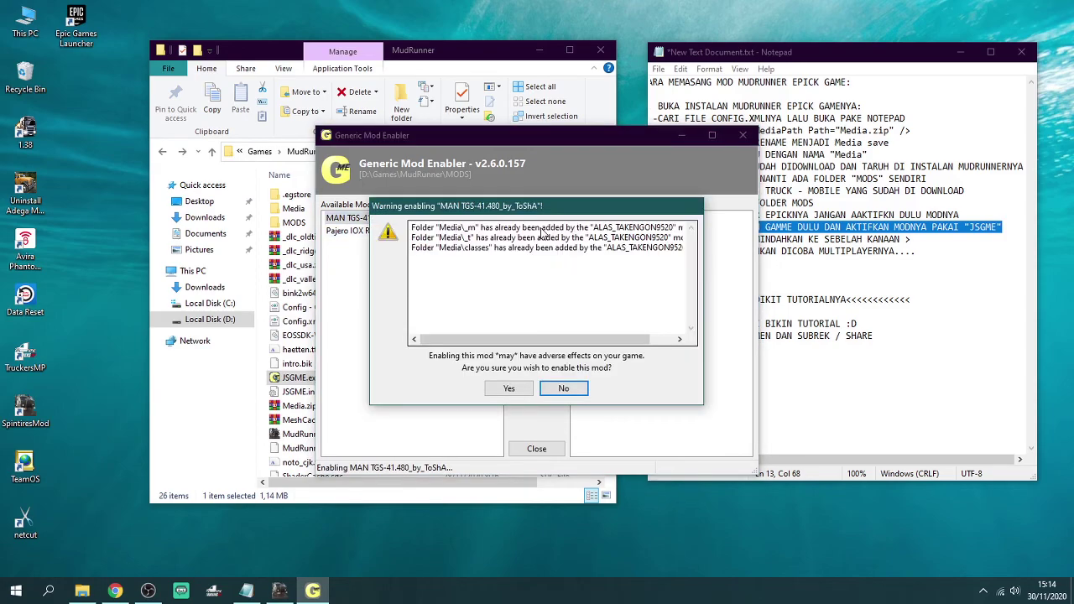
{"action": "left_click", "coordinate": [510, 387]}
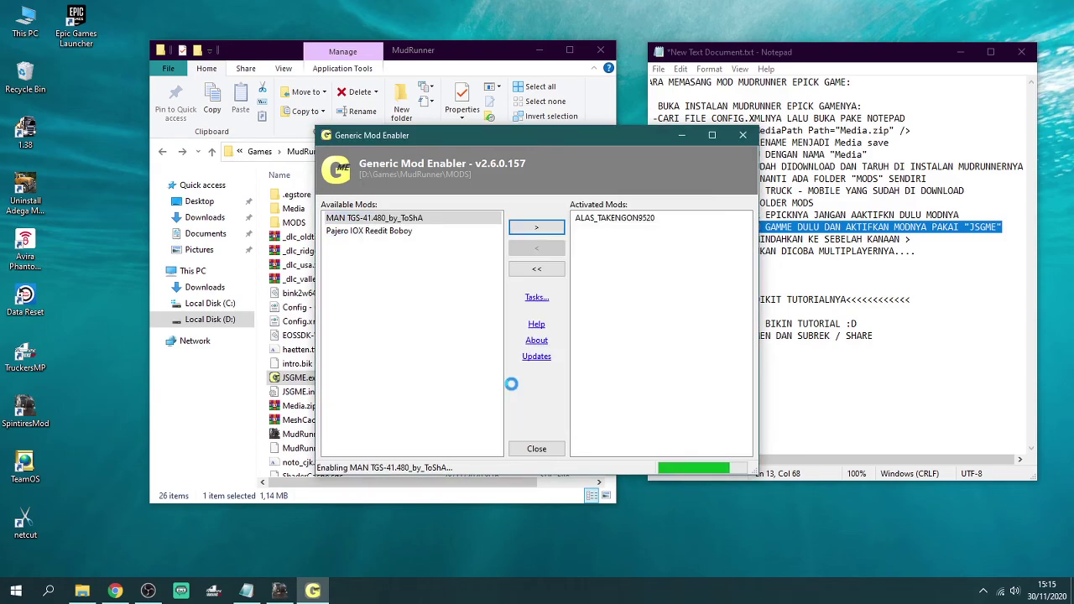
{"action": "left_click", "coordinate": [385, 222]}
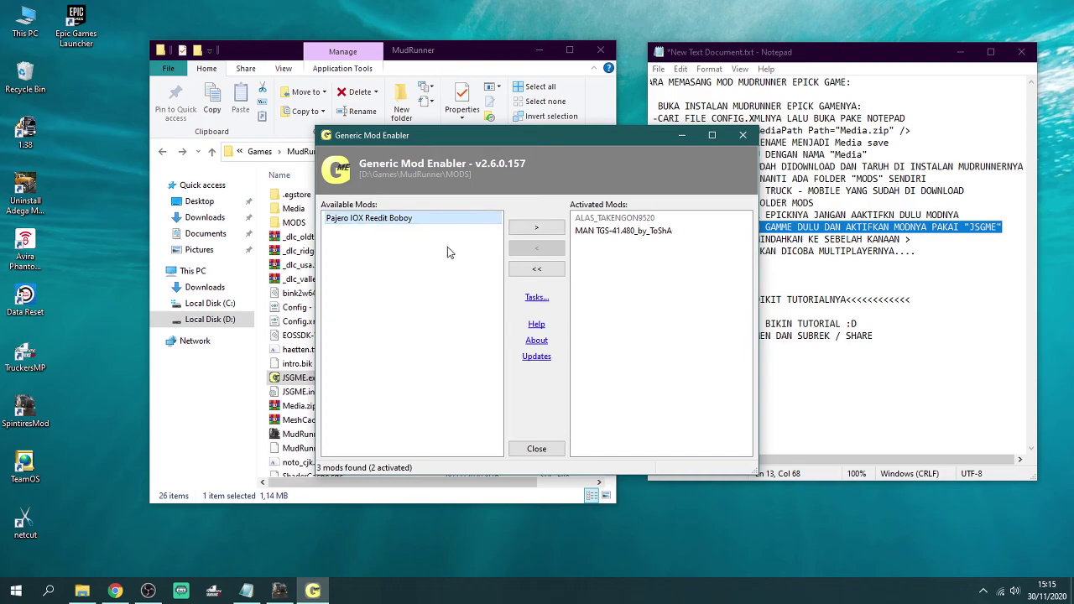
{"action": "left_click", "coordinate": [536, 228]}
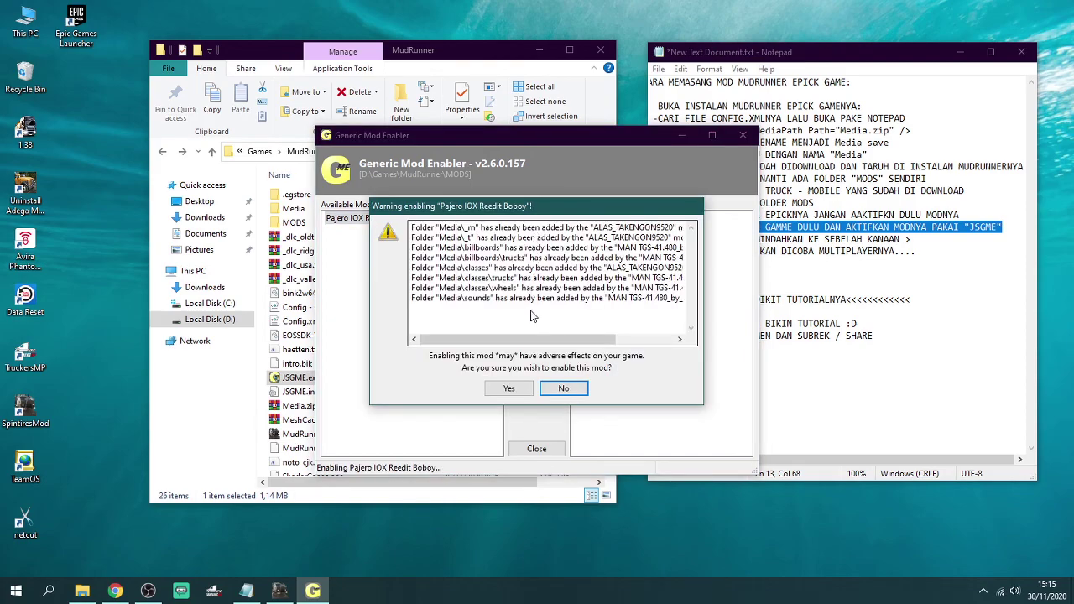
{"action": "left_click", "coordinate": [514, 391]}
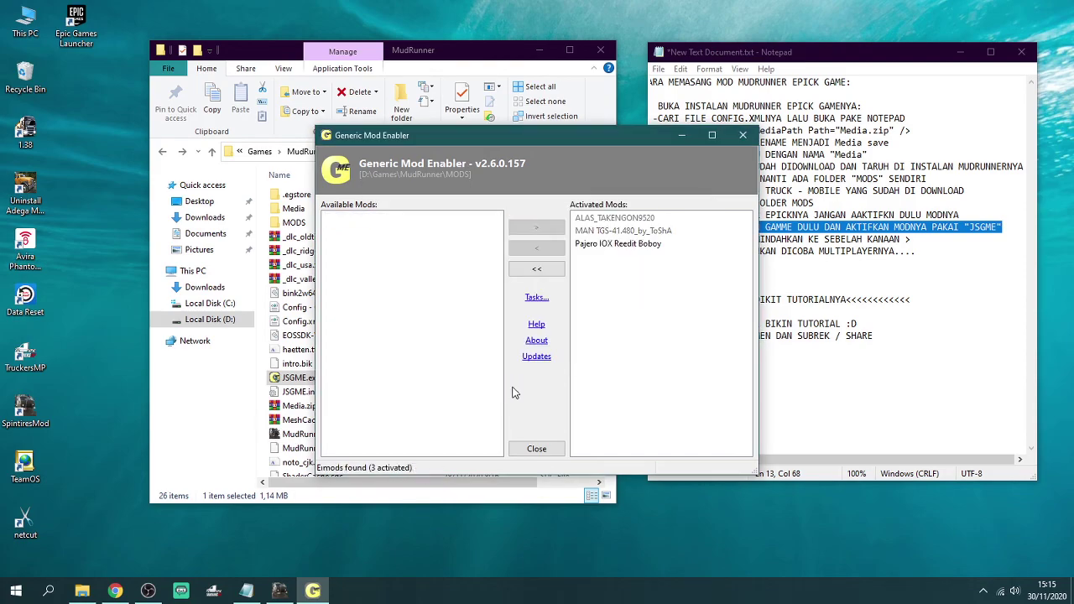
- Highlight the note lines about moving mods to the activated side and trying multiplayer in the game
{"action": "left_click", "coordinate": [916, 241]}
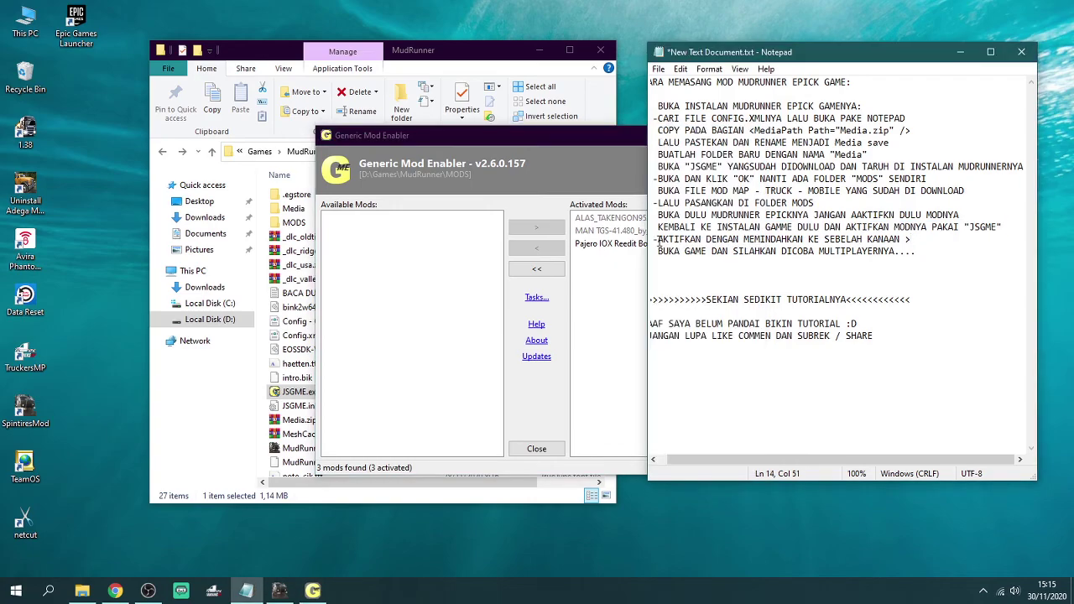
{"action": "left_click_drag", "start_coordinate": [662, 241], "coordinate": [927, 240]}
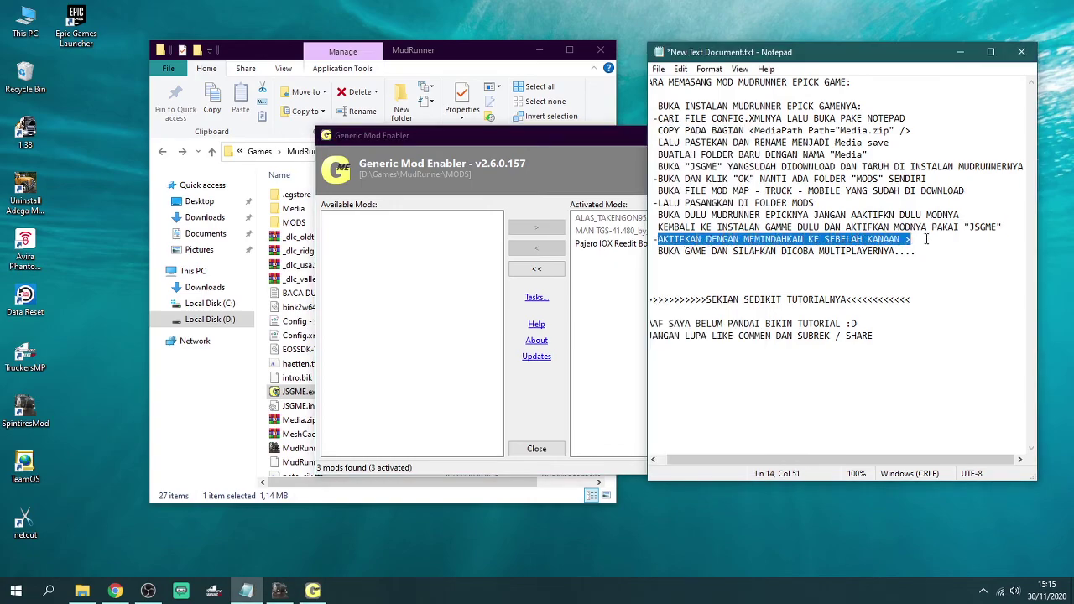
{"action": "left_click_drag", "start_coordinate": [657, 251], "coordinate": [917, 244]}
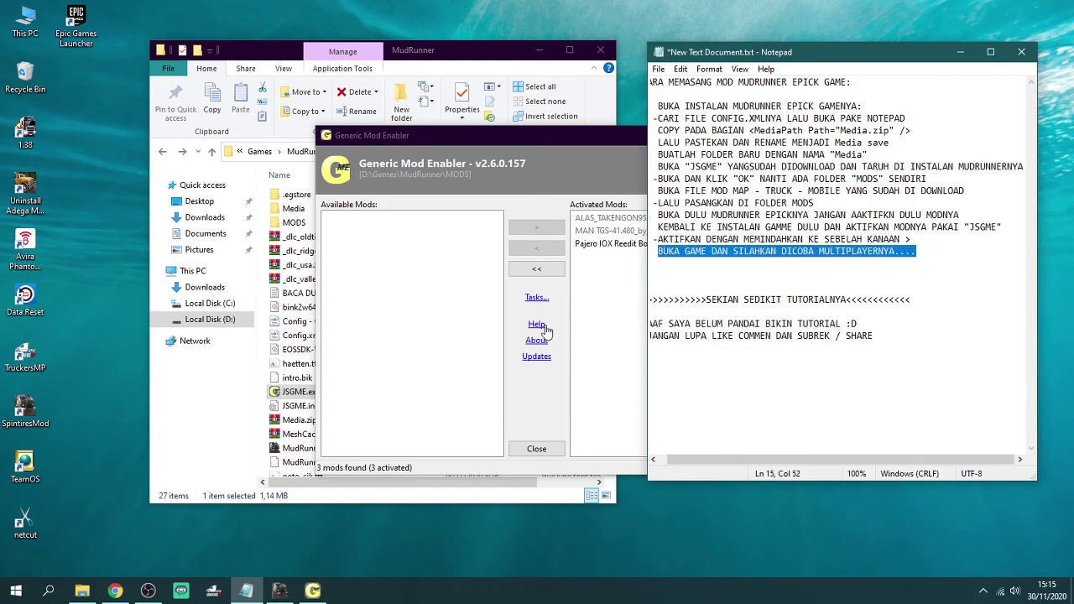
- Switch back to MudRunner, create a public multiplayer lobby, and browse its map selection
{"action": "left_click", "coordinate": [280, 592]}
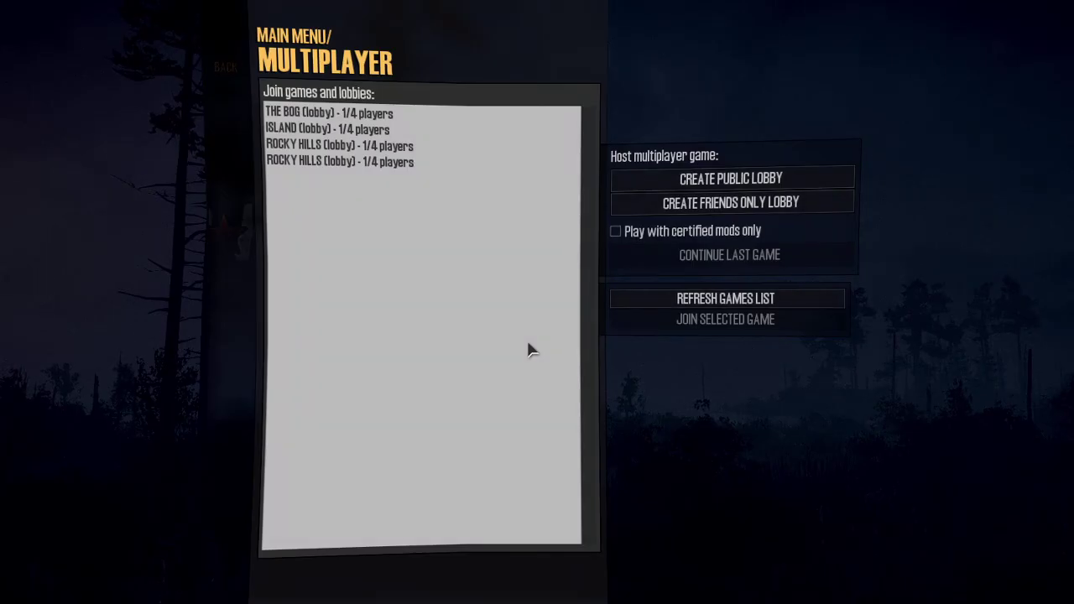
{"action": "left_click", "coordinate": [750, 179]}
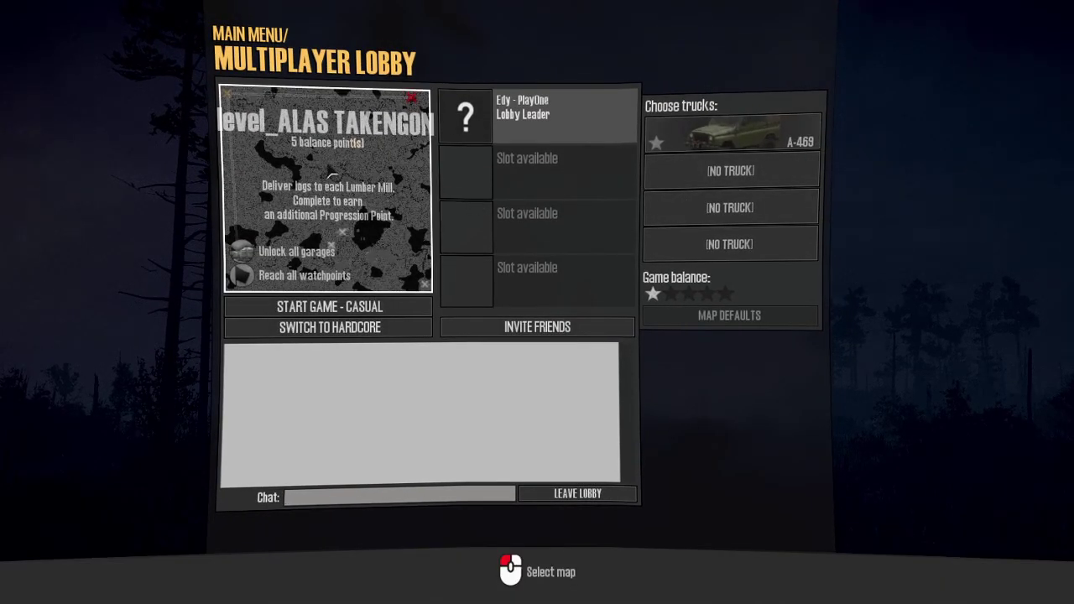
{"action": "left_click", "coordinate": [332, 174]}
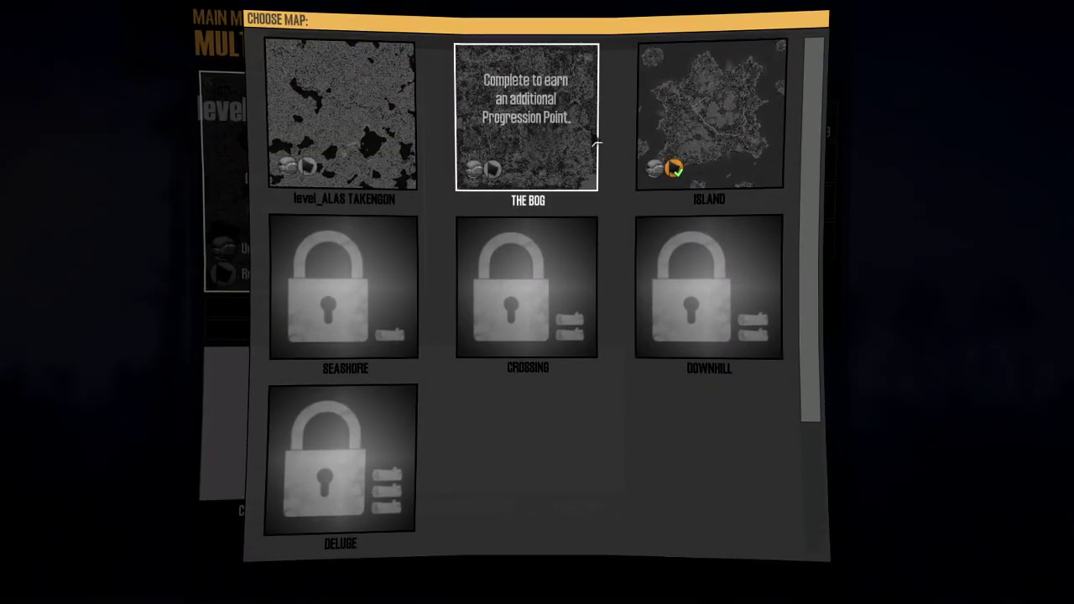
{"action": "scroll", "coordinate": [478, 189], "scroll_direction": "down", "scroll_amount": 3}
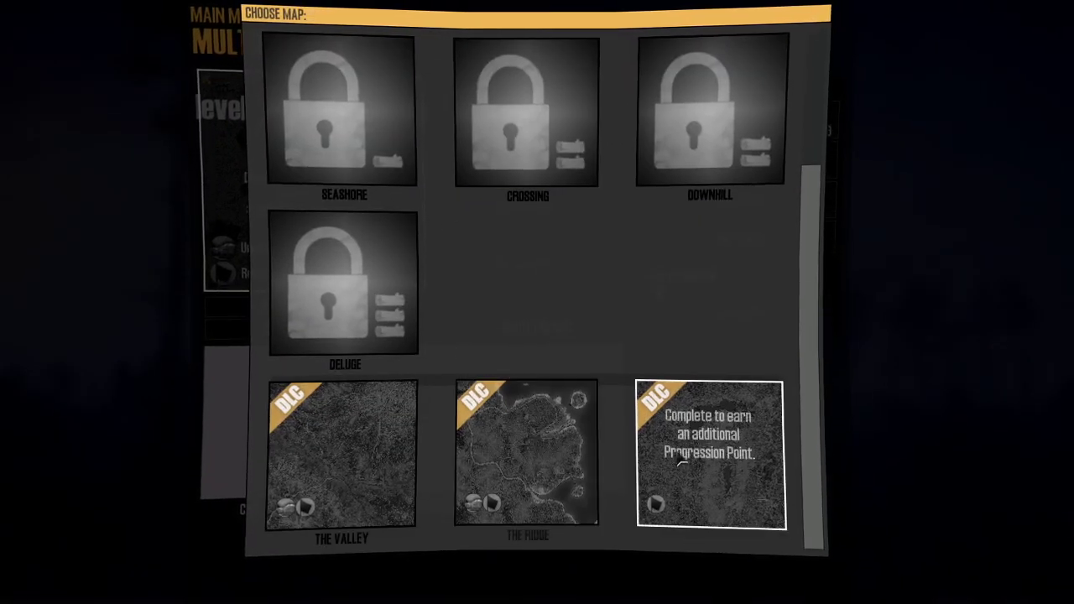